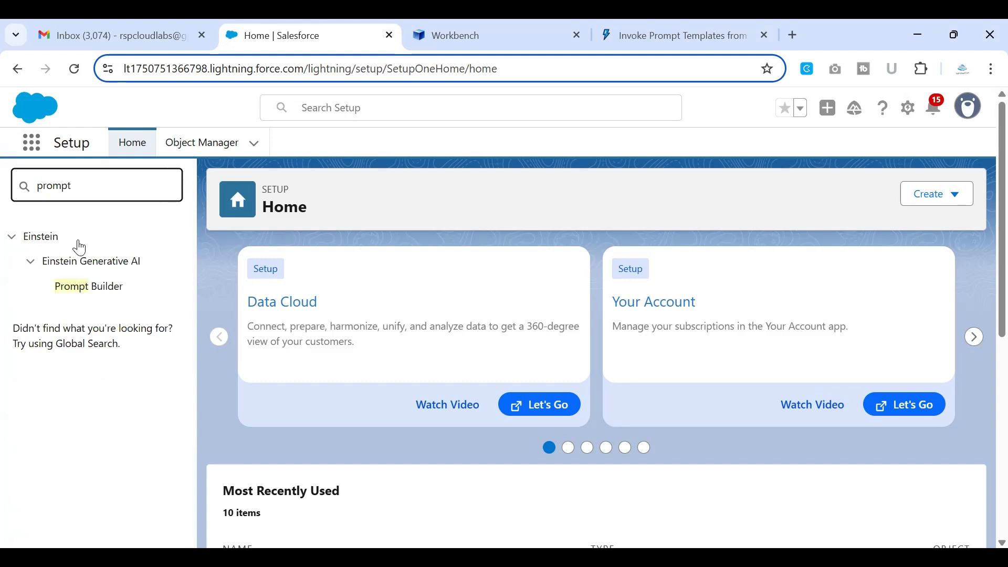
Step: Open Prompt Builder from the Setup search results and look over its page
left_click(81, 287)
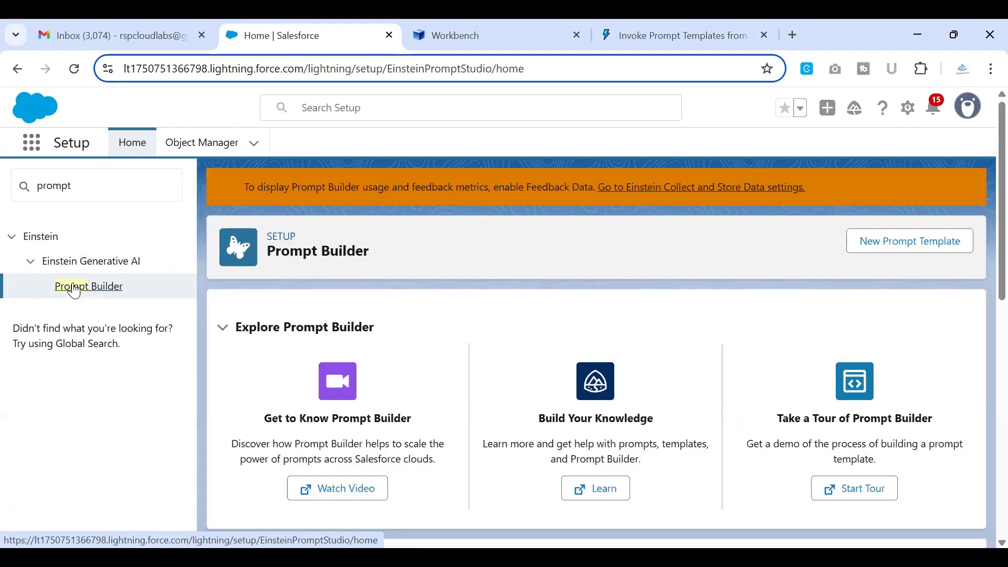
scroll(509, 324, "down", 3)
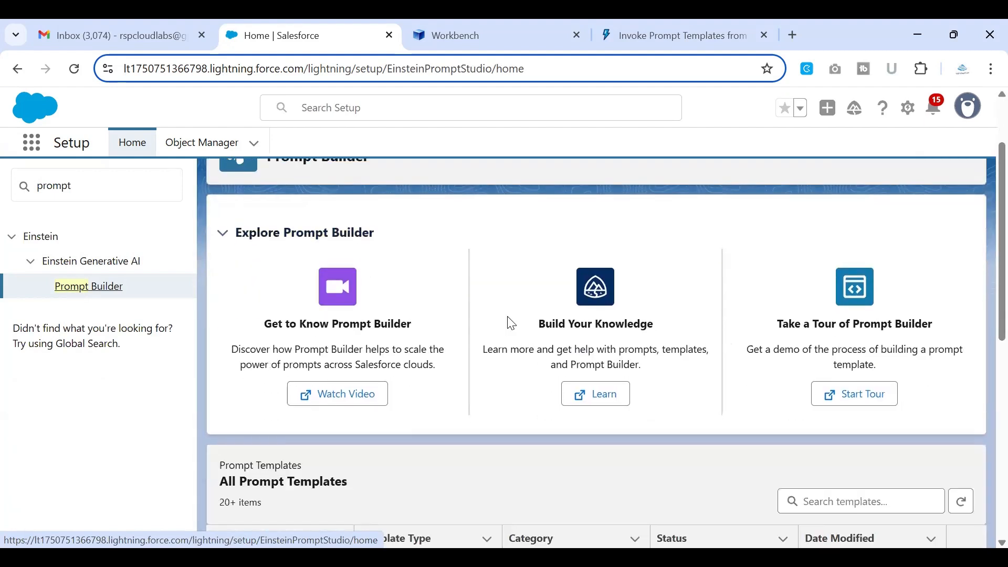
scroll(508, 323, "down", 2)
scroll(506, 322, "up", 5)
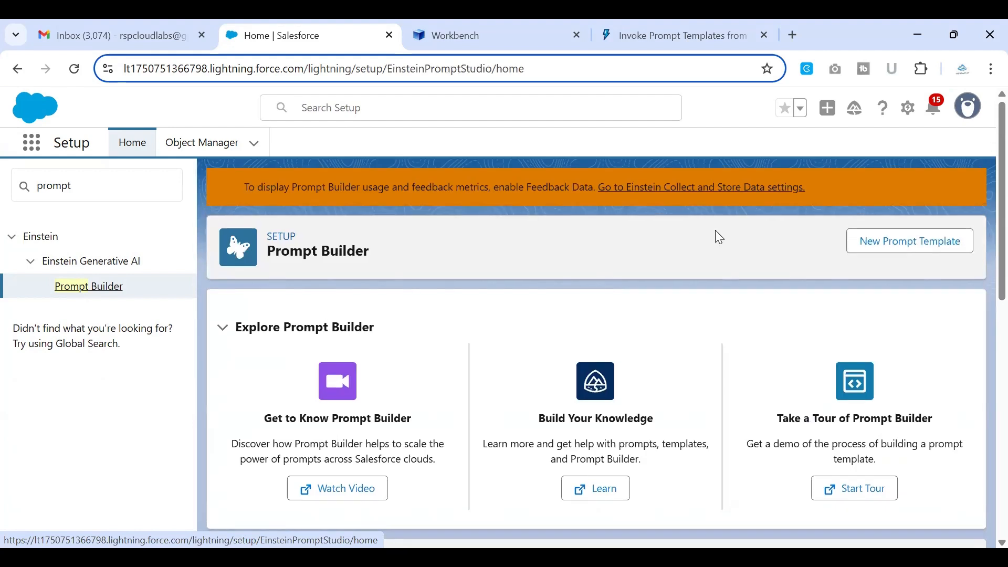
left_click(891, 248)
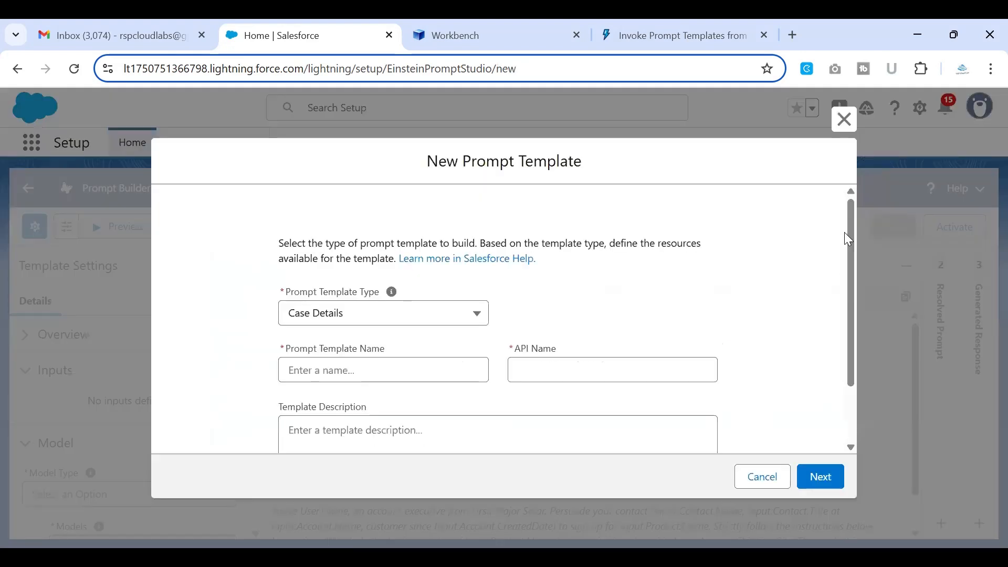
left_click(769, 479)
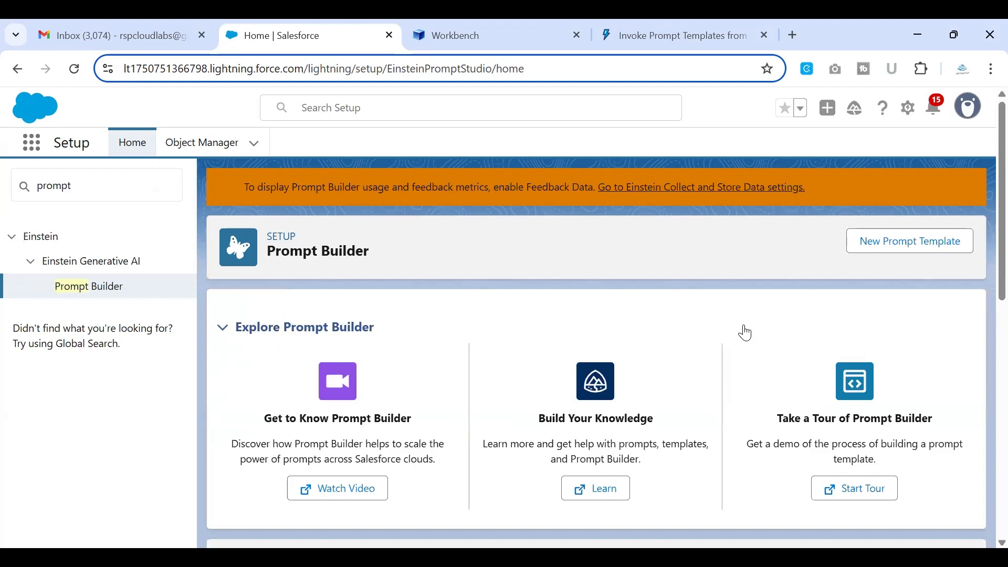
scroll(671, 362, "down", 5)
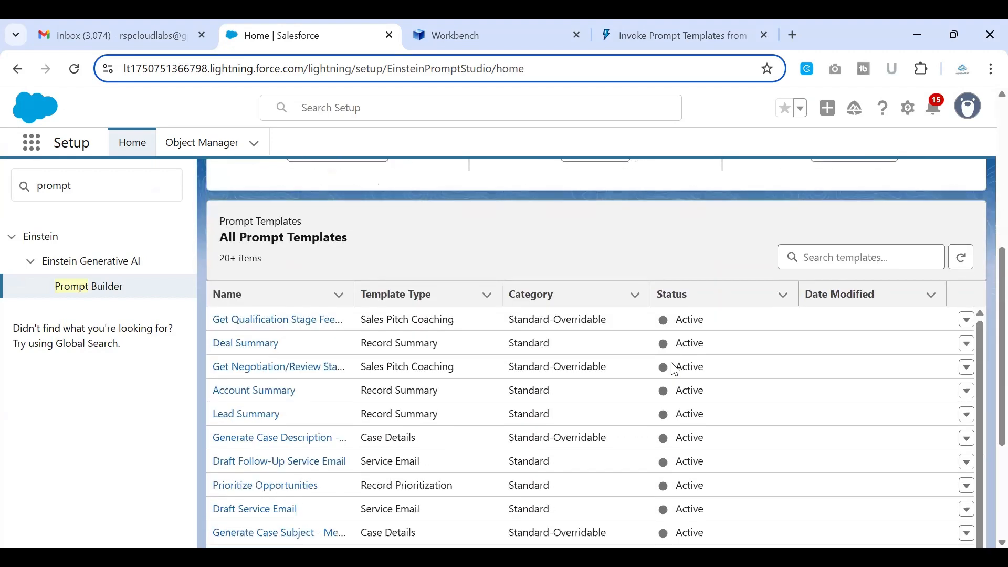
scroll(670, 363, "up", 5)
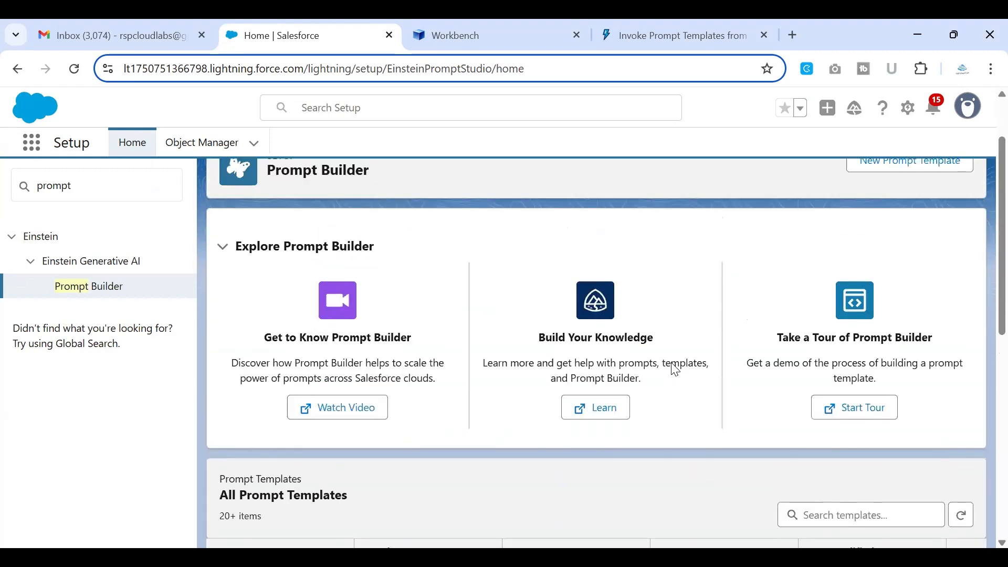
scroll(893, 243, "up", 2)
Step: Start a new prompt template of type Flex named "Account case Summary" with API name Account_case_Summary
left_click(895, 238)
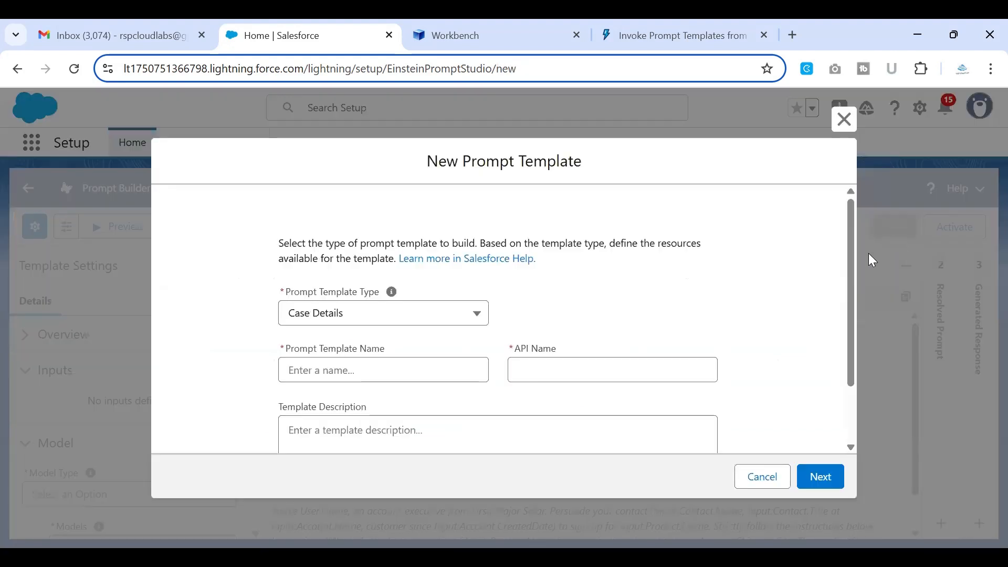
left_click(361, 323)
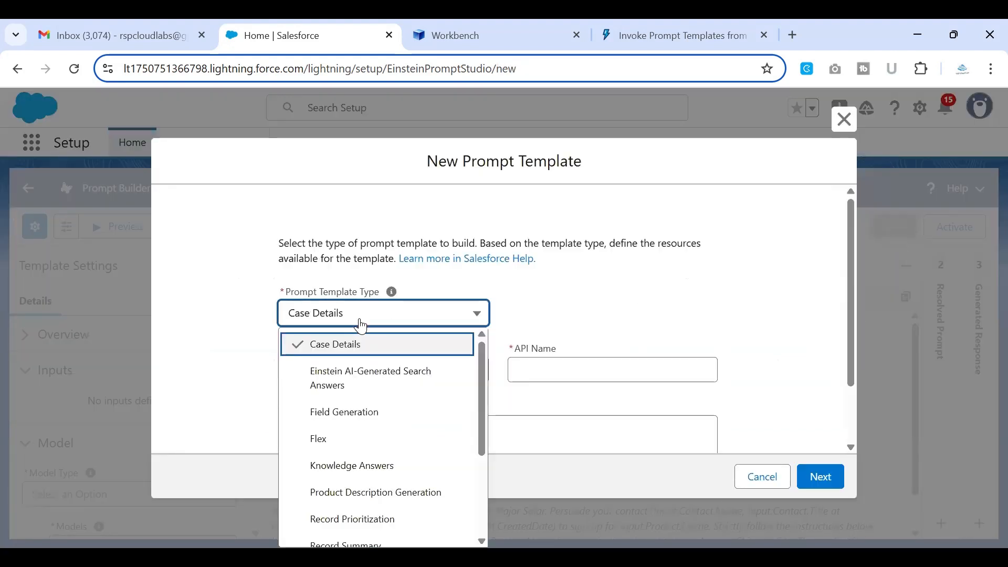
scroll(366, 427, "down", 3)
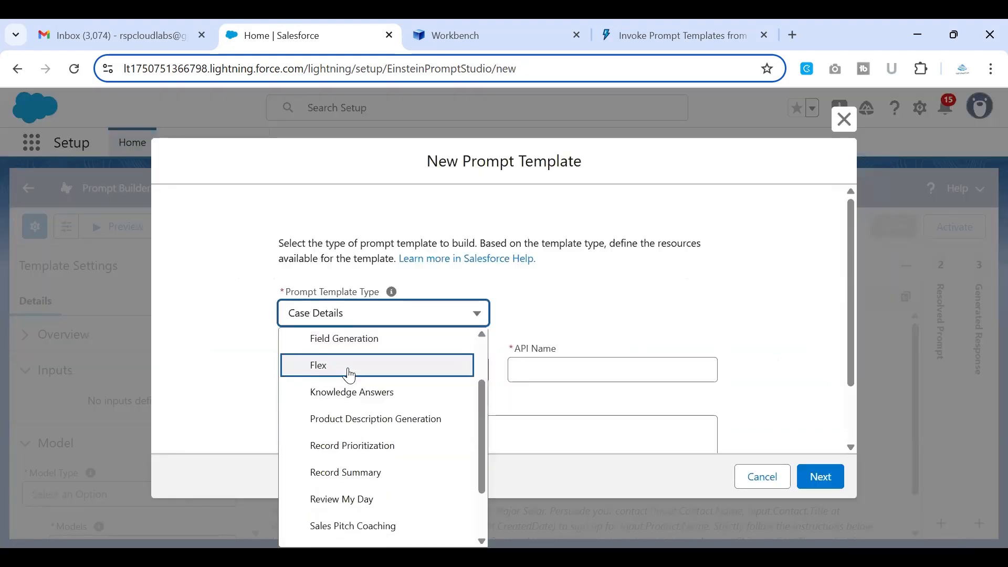
left_click(349, 374)
left_click(413, 367)
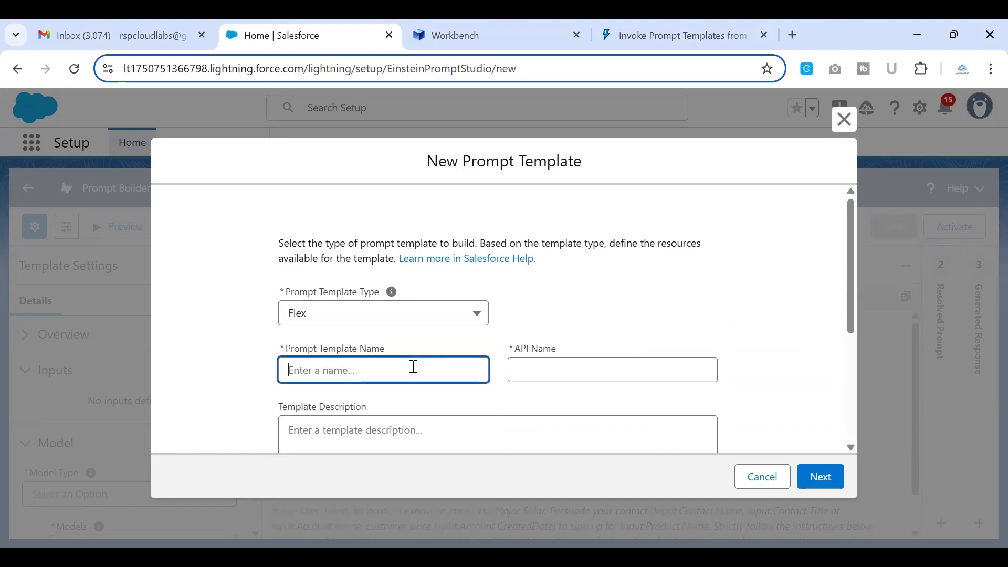
type("Account case Summary")
left_click(582, 366)
scroll(583, 365, "down", 1)
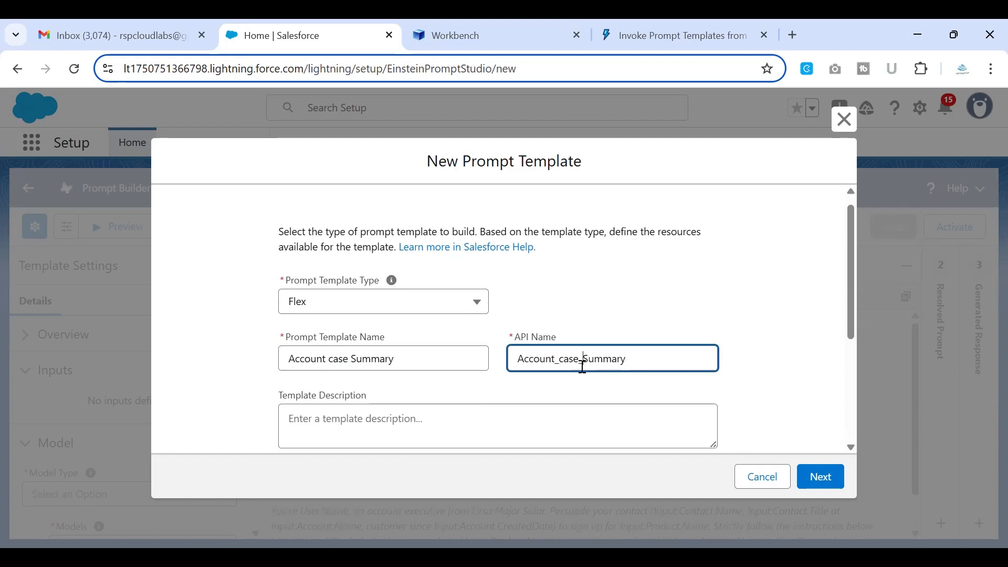
Step: Enter the template description "Summarize the case related to the account." with a capitalized first word
scroll(393, 309, "down", 2)
left_click(393, 314)
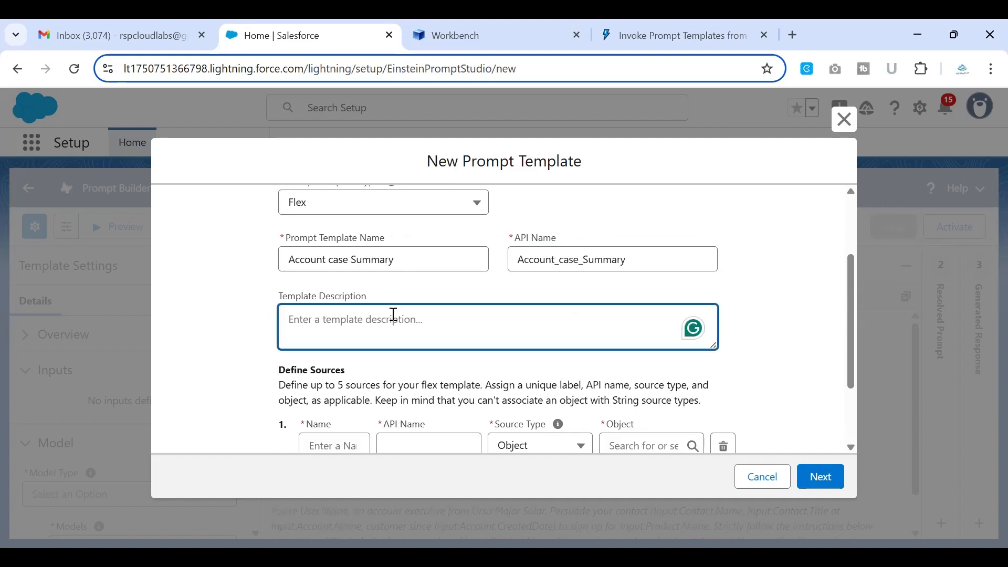
type("summari")
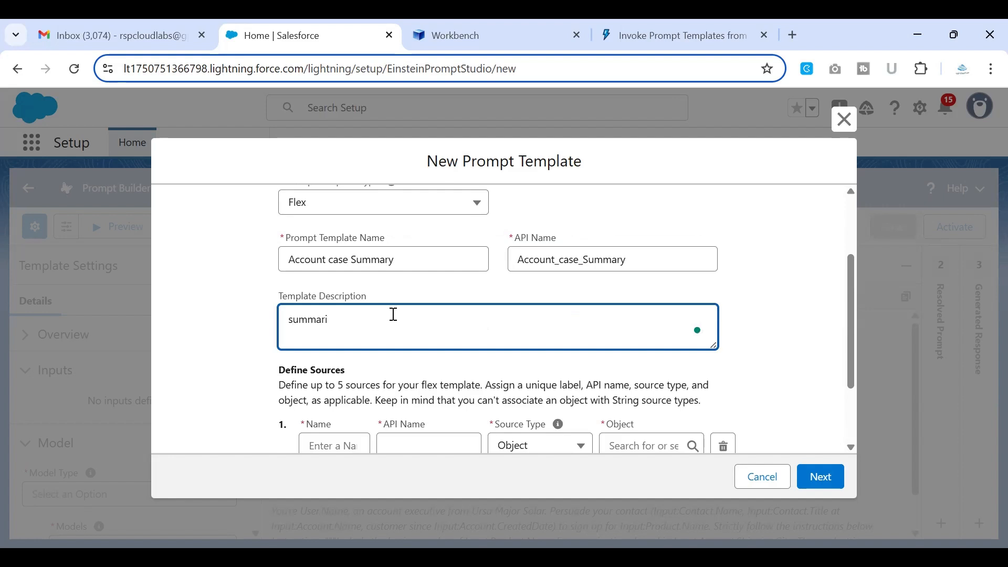
type("es the case related to the account.")
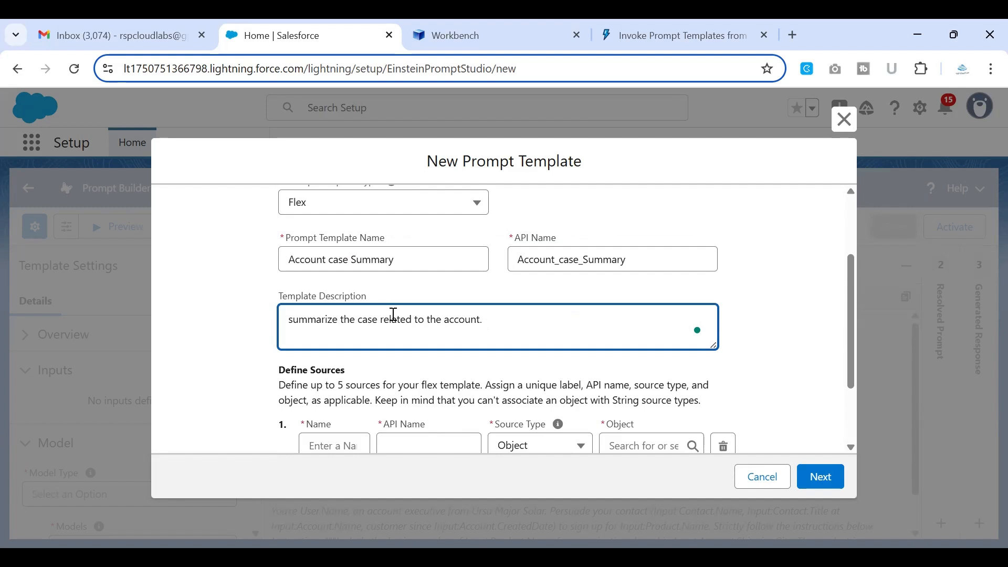
scroll(322, 309, "down", 1)
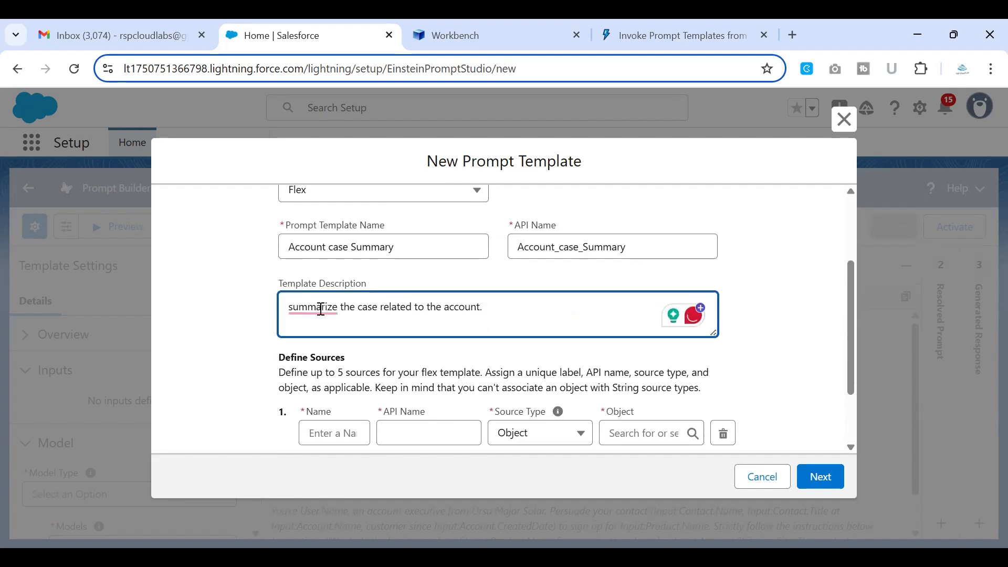
key("ctrl+a")
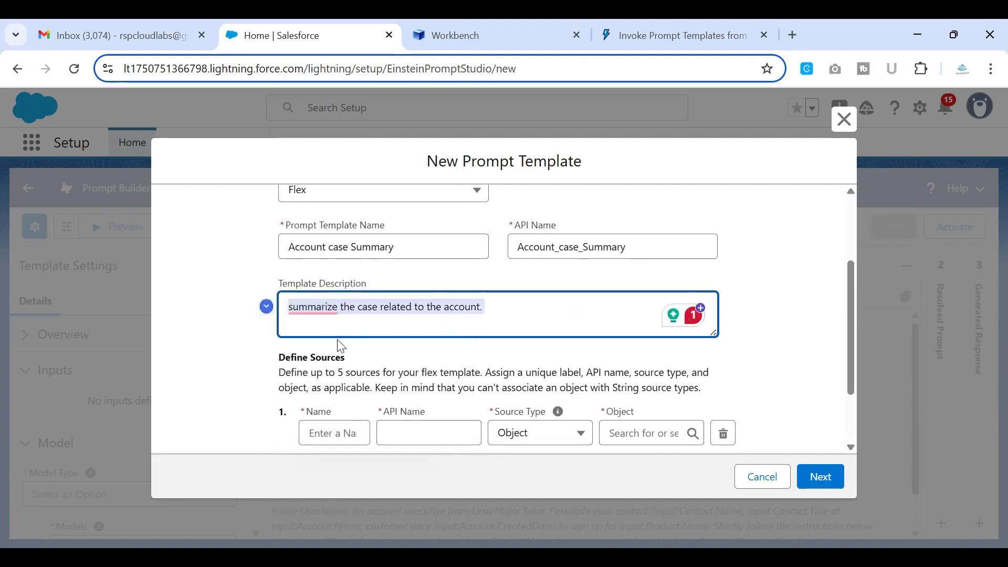
left_click(318, 307)
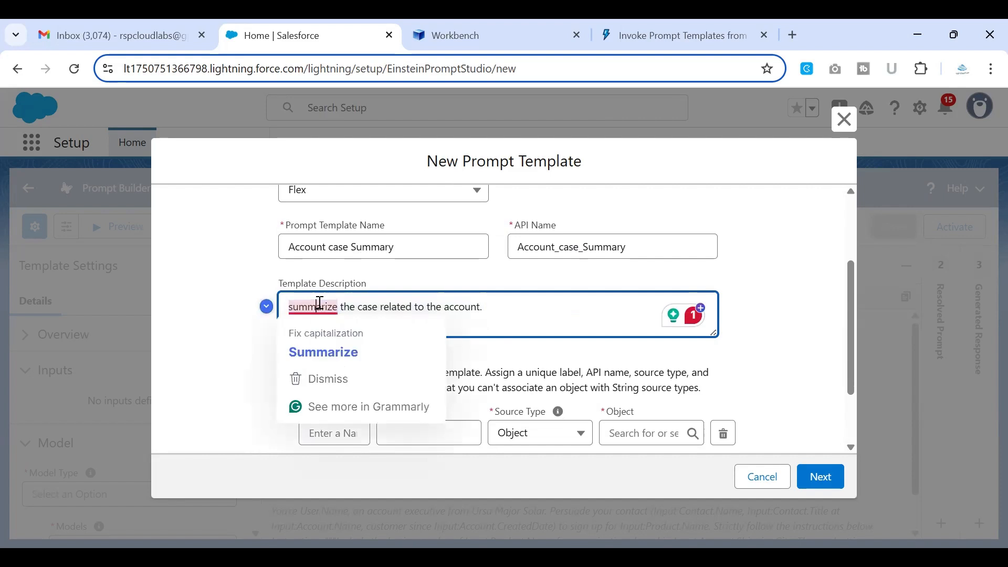
left_click(329, 353)
Step: Define a source named account with source type Object and object Account, and continue to the template editor
left_click(333, 433)
scroll(249, 280, "down", 2)
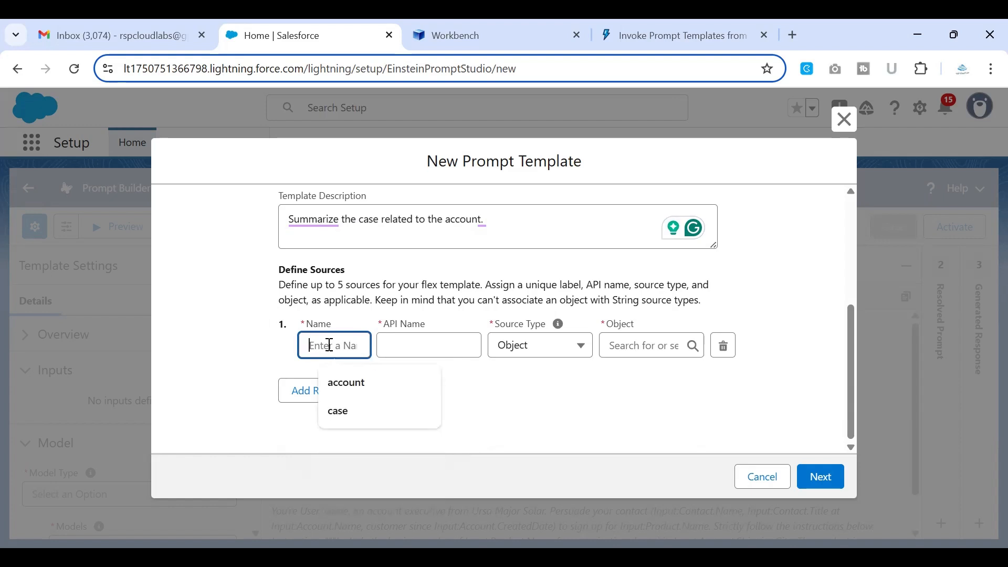
left_click(365, 383)
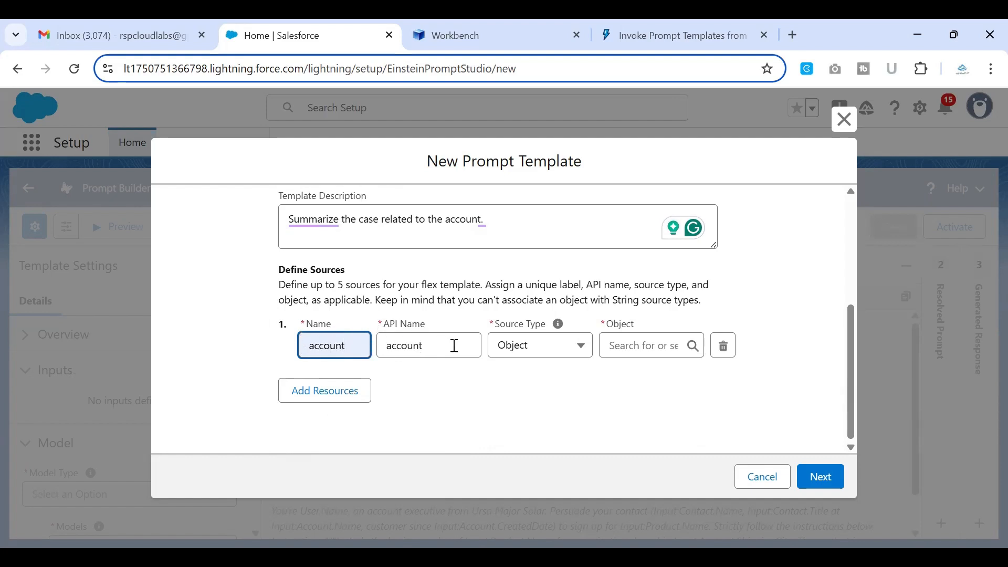
left_click(564, 347)
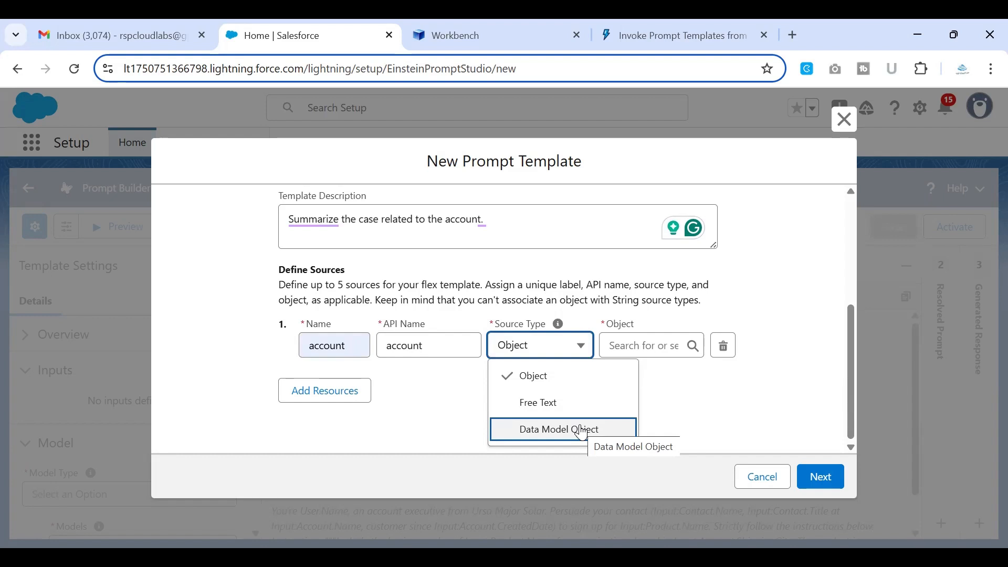
left_click(588, 387)
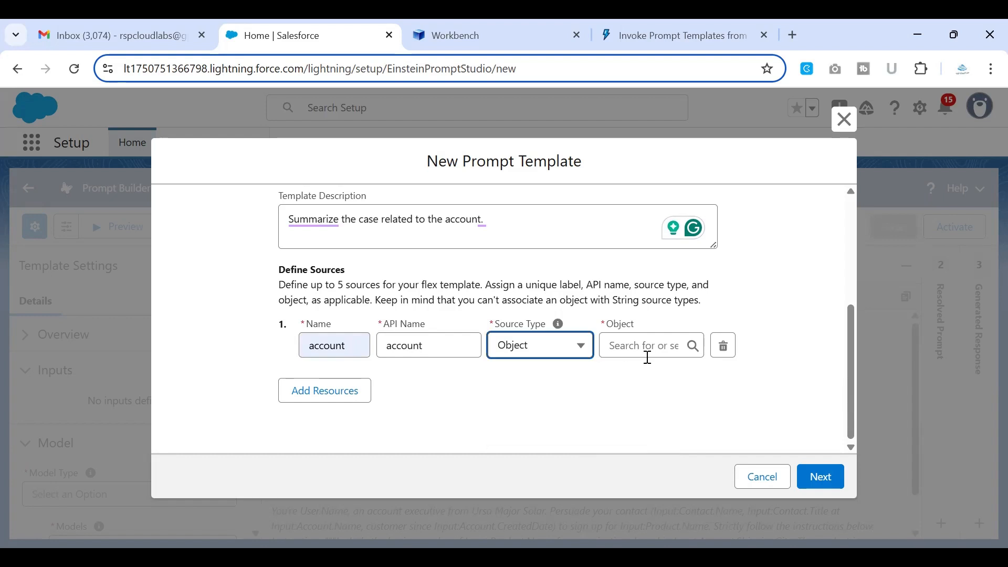
left_click(649, 351)
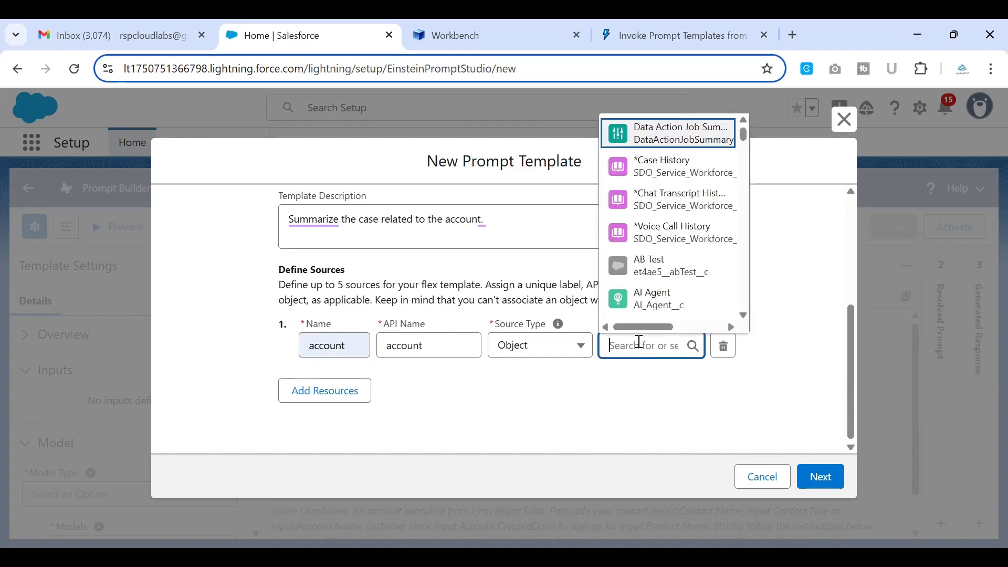
type("account")
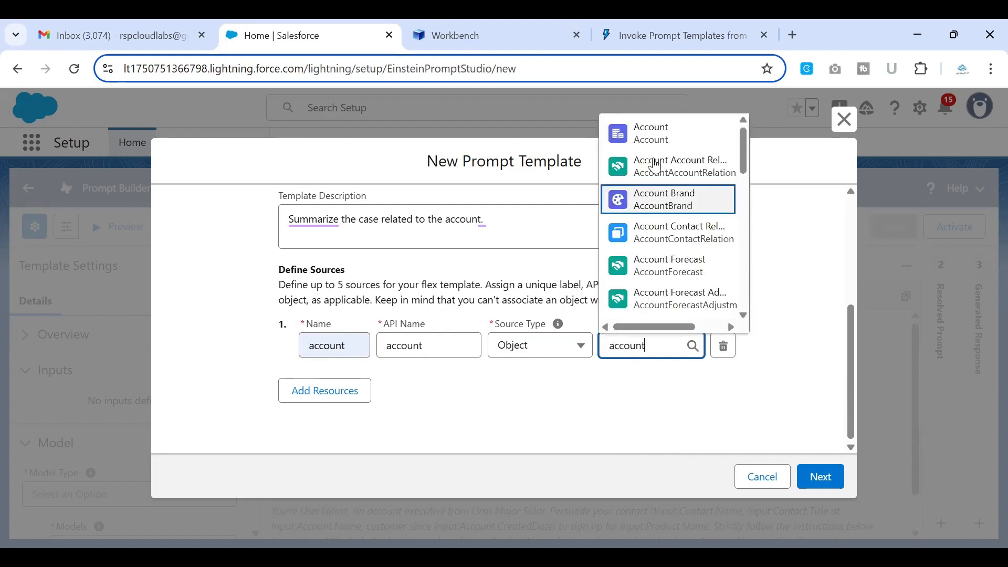
left_click(656, 140)
left_click(659, 146)
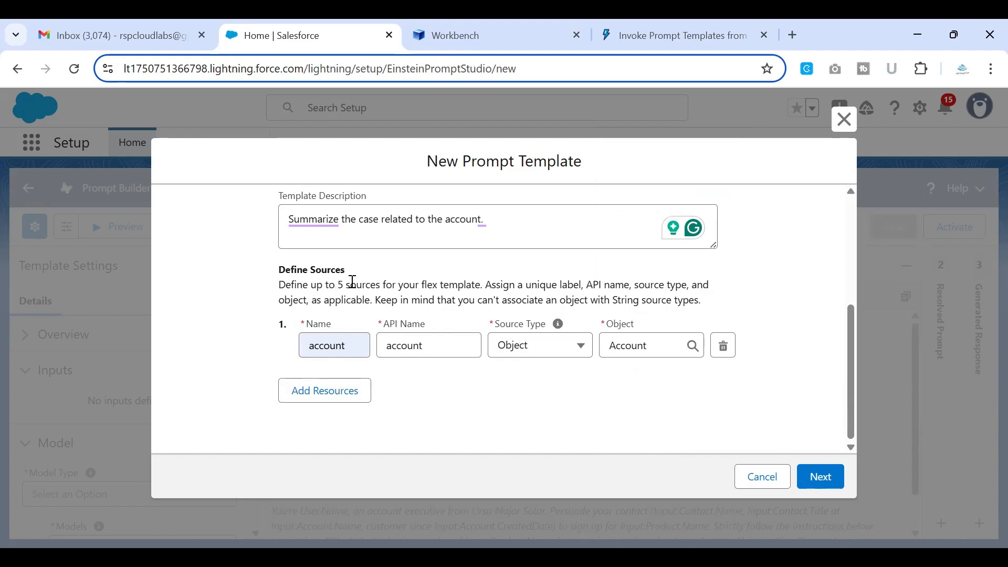
left_click(844, 490)
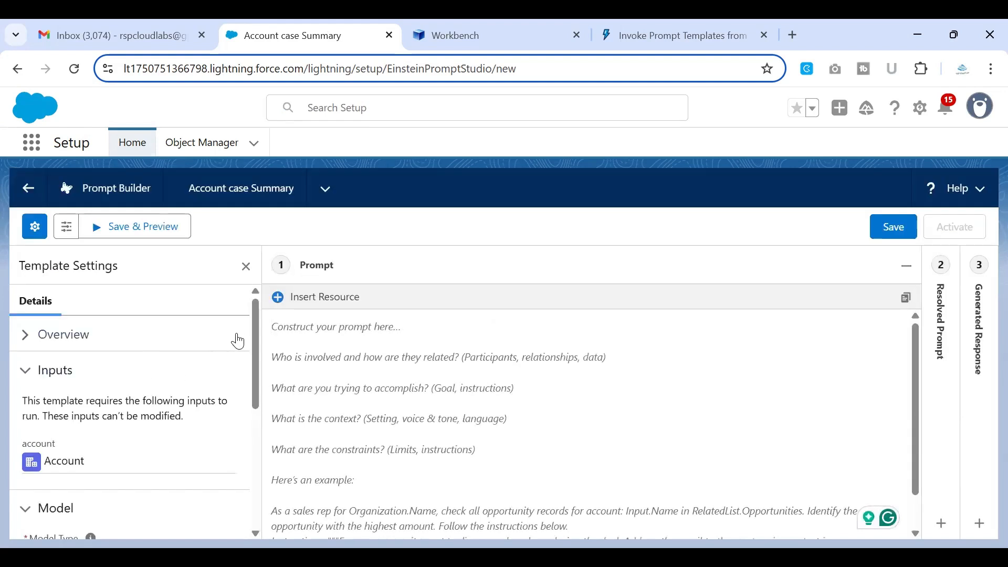
Step: Review the template's Overview settings, including its type, name, API name and description
scroll(237, 360, "down", 1)
scroll(32, 315, "up", 1)
left_click(29, 348)
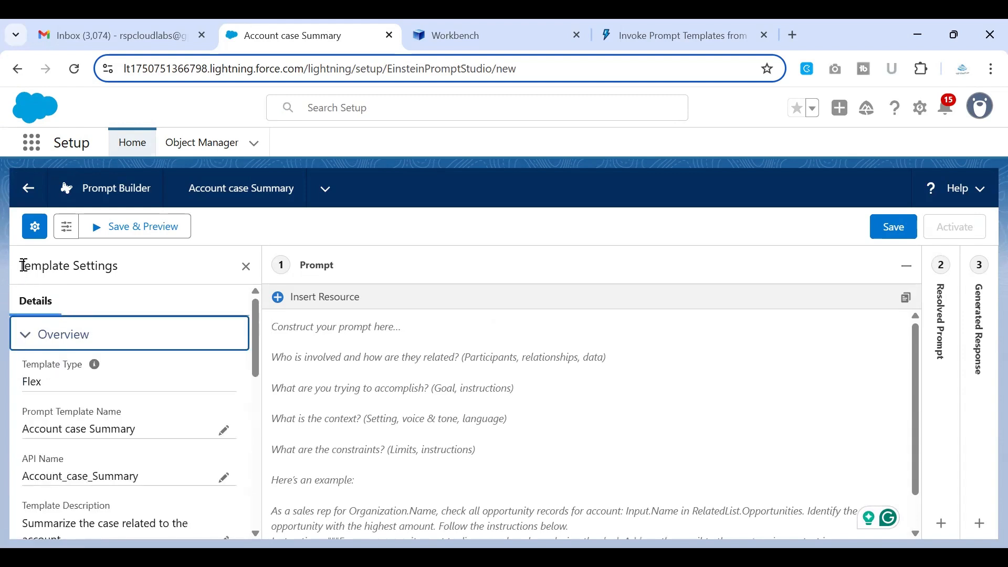
left_click_drag(20, 265, 142, 266)
left_click(34, 228)
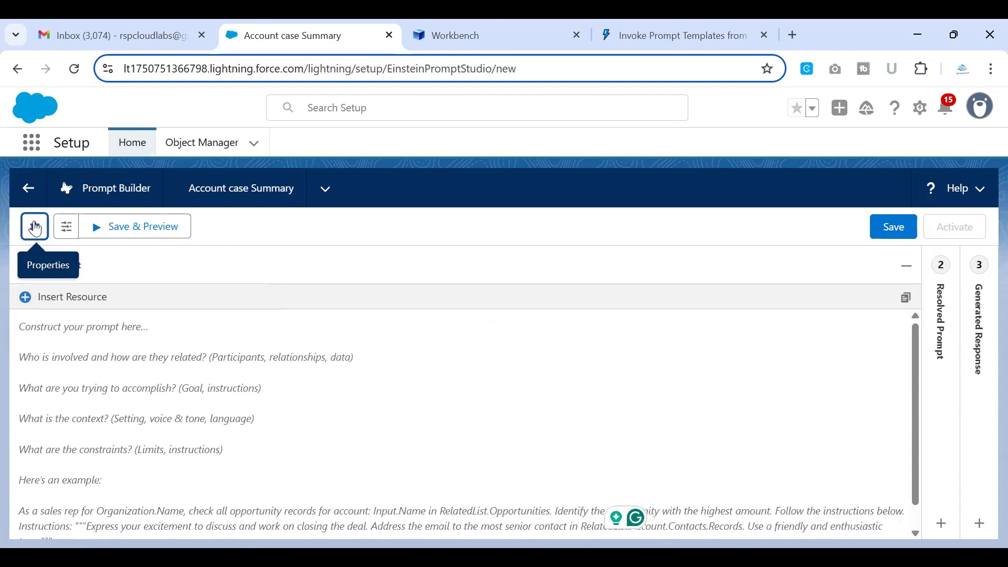
left_click(35, 229)
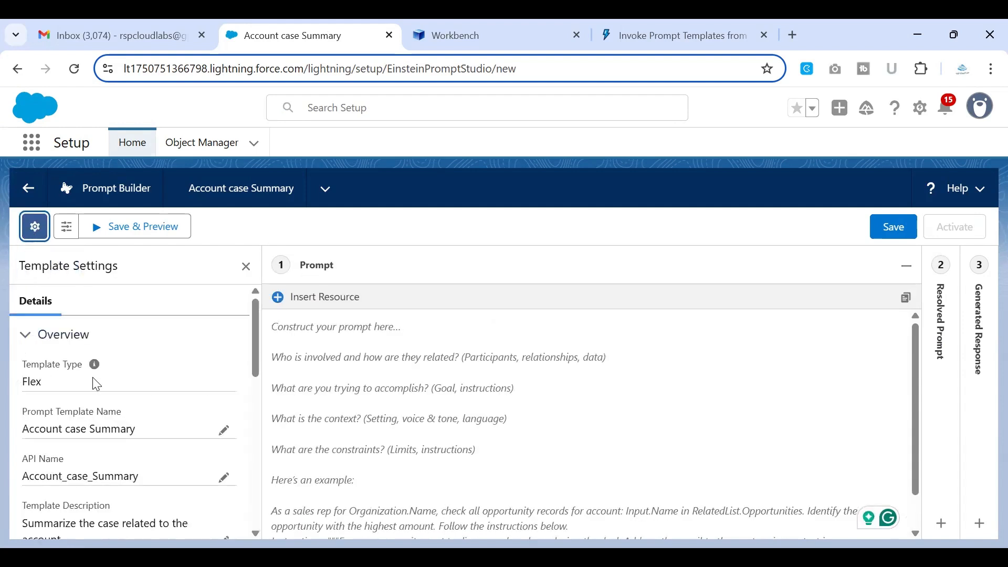
scroll(67, 382, "down", 1)
scroll(67, 381, "down", 1)
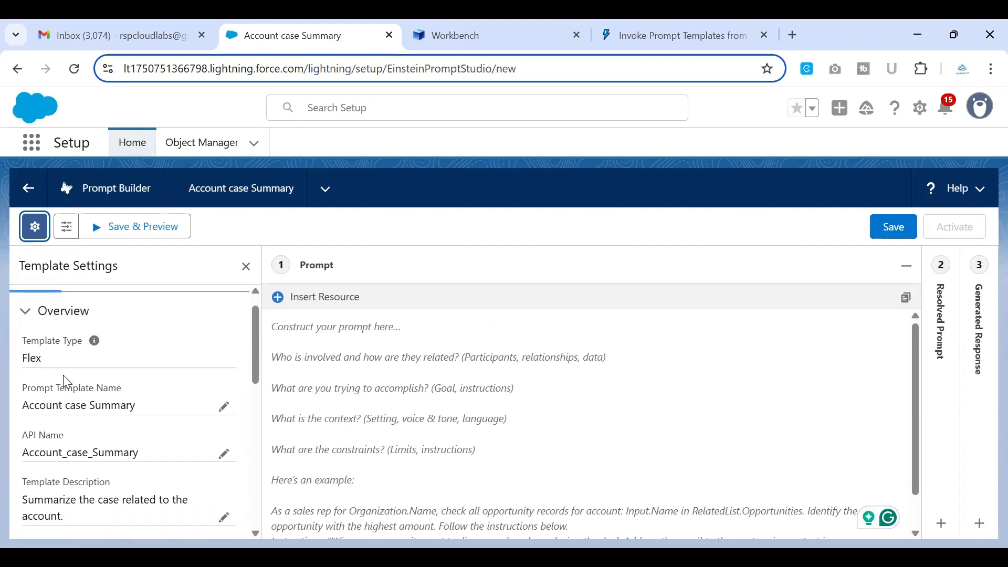
scroll(63, 374, "down", 3)
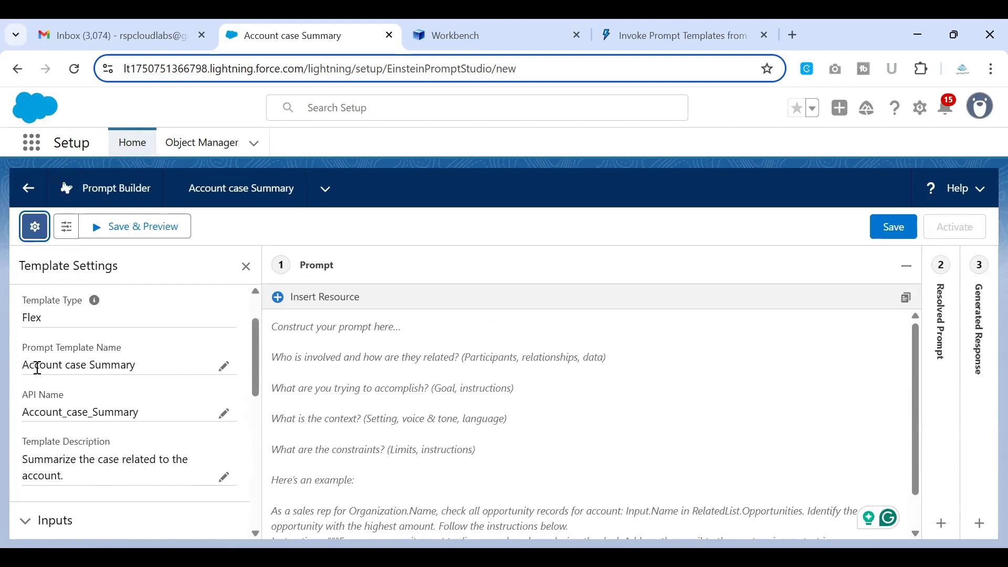
left_click_drag(30, 364, 161, 371)
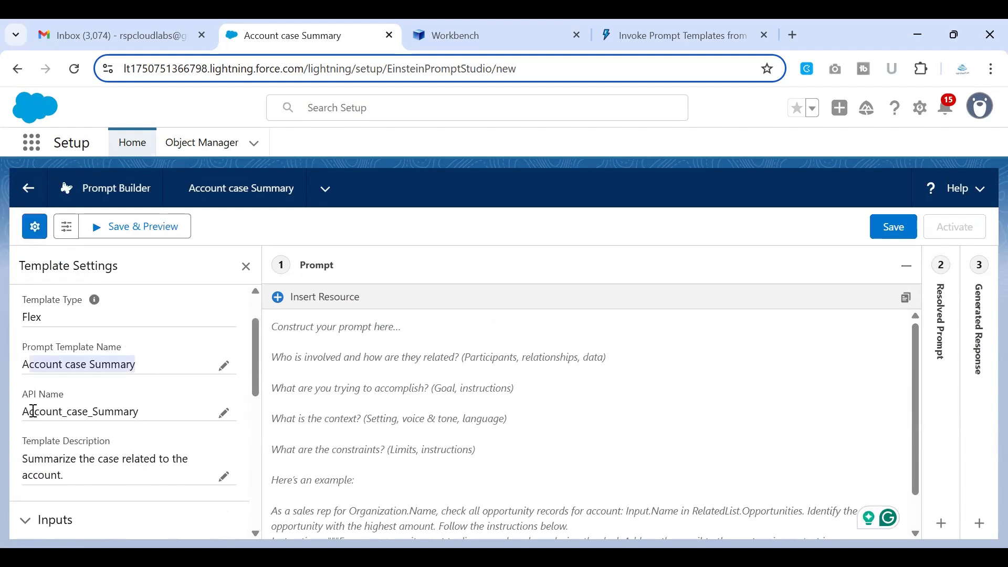
left_click_drag(21, 412, 154, 421)
scroll(147, 415, "down", 4)
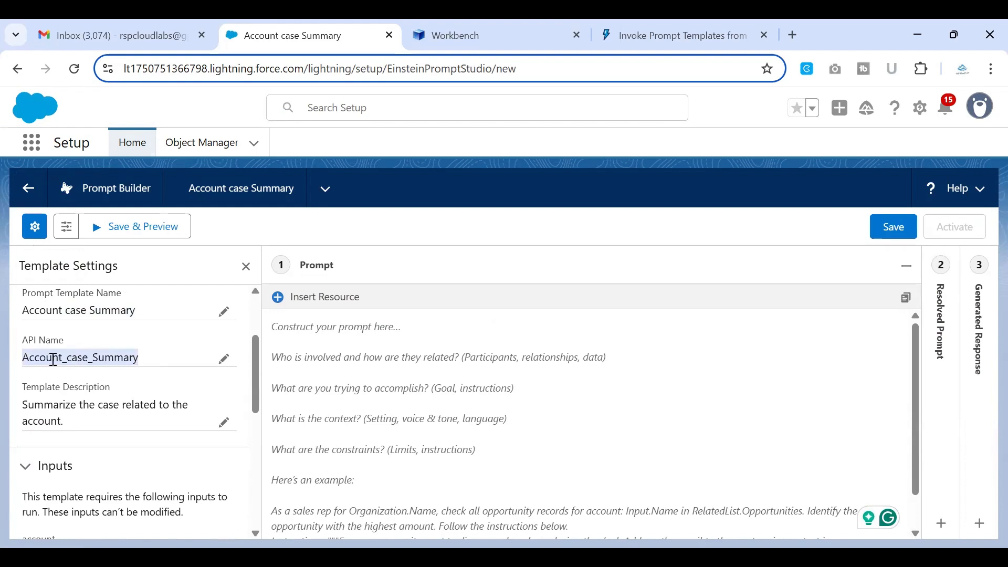
scroll(90, 364, "down", 1)
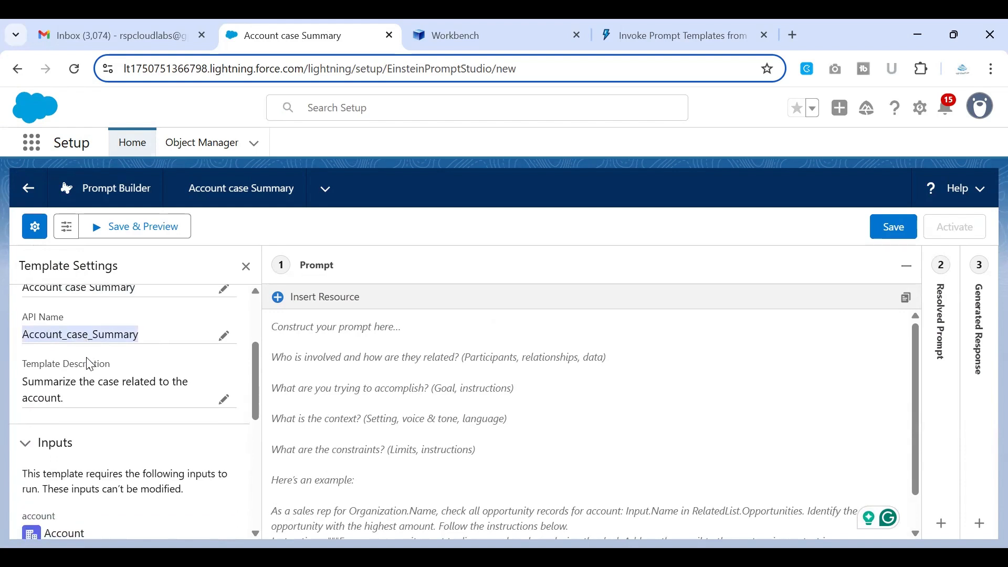
scroll(91, 364, "down", 1)
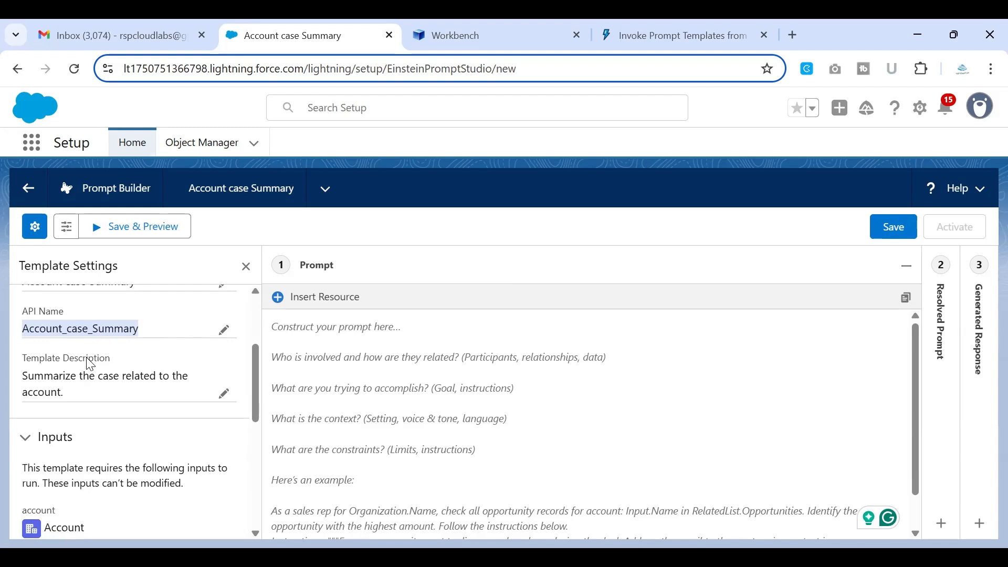
scroll(90, 364, "down", 1)
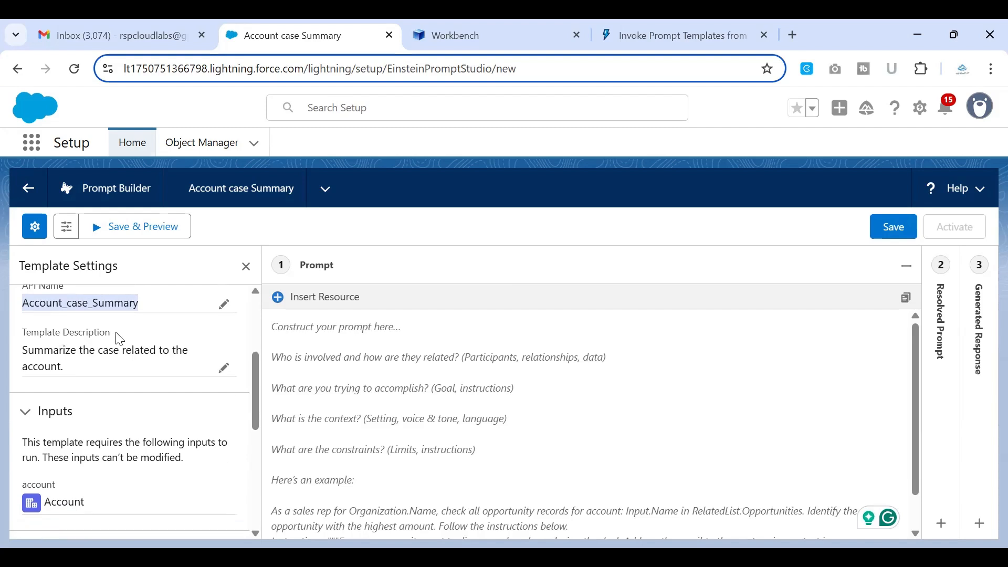
Step: Review the template's Inputs, Model and Response settings, including model type and allowed languages, and close the settings
scroll(120, 338, "down", 4)
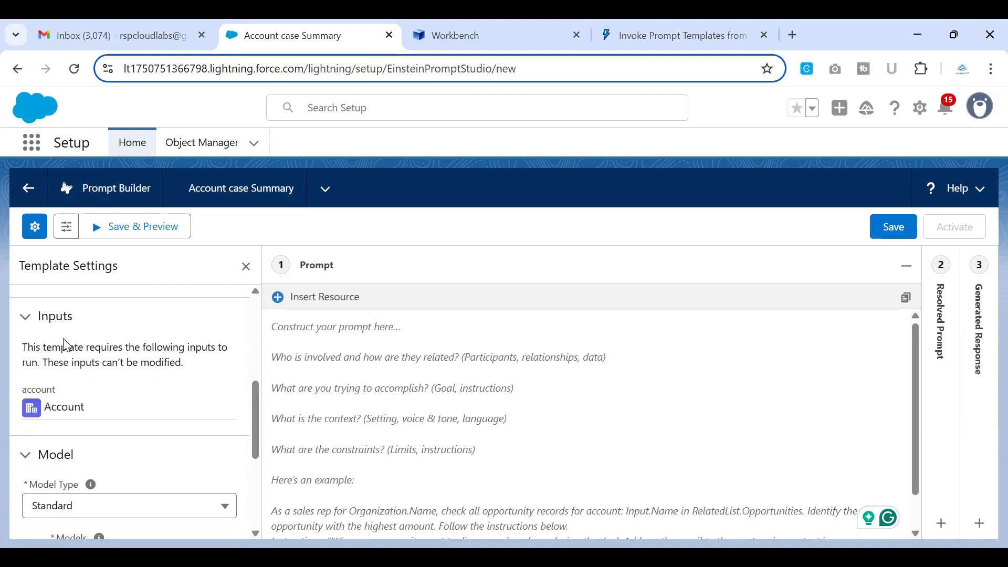
scroll(66, 345, "down", 1)
left_click_drag(23, 318, 128, 378)
scroll(127, 378, "down", 3)
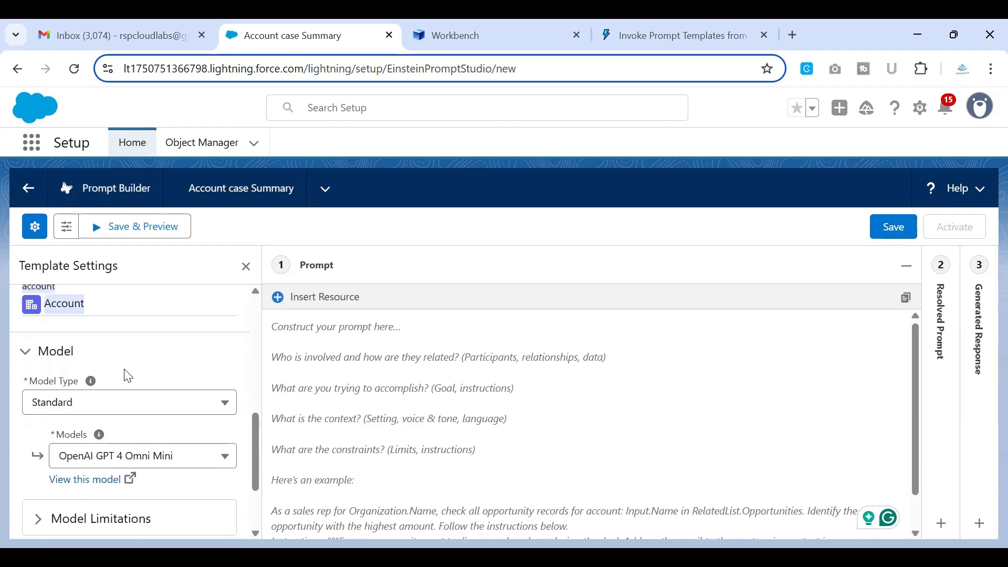
scroll(93, 420, "down", 3)
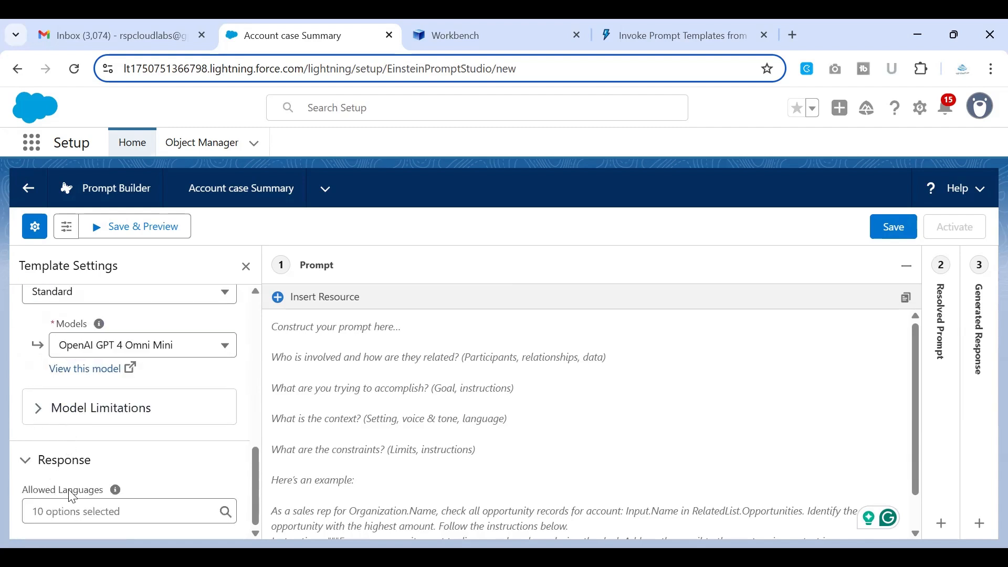
mouse_move(114, 490)
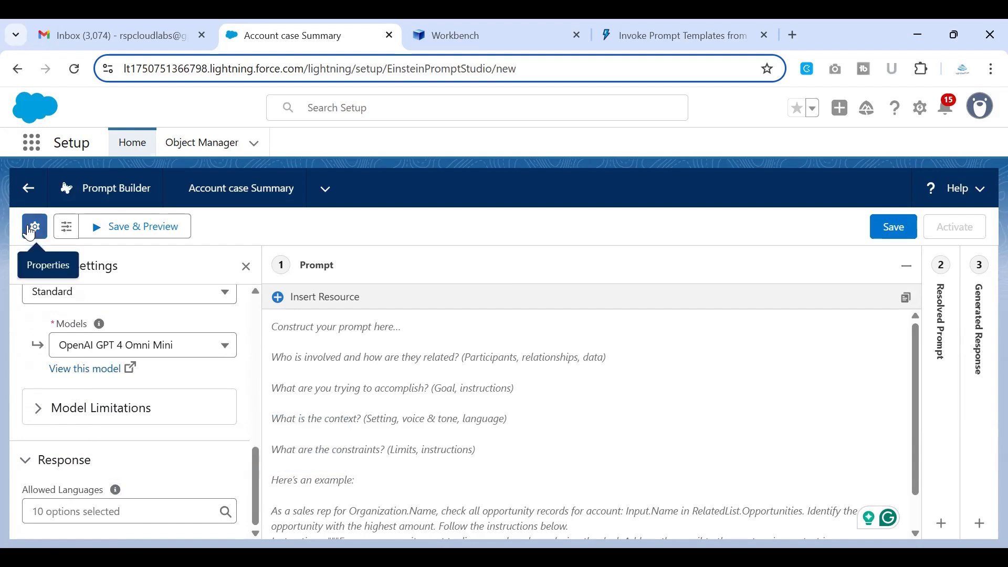
scroll(124, 304, "up", 10)
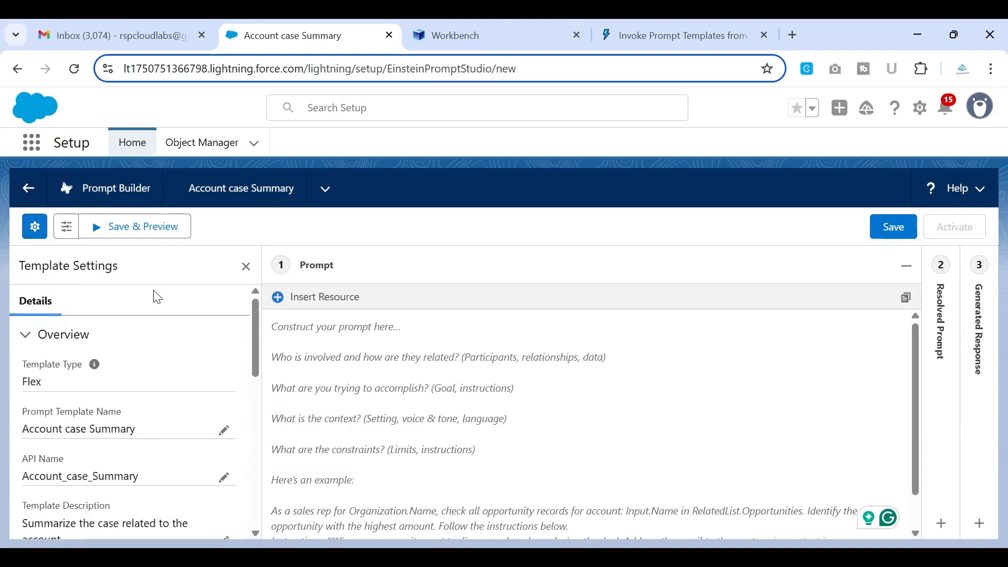
left_click(246, 267)
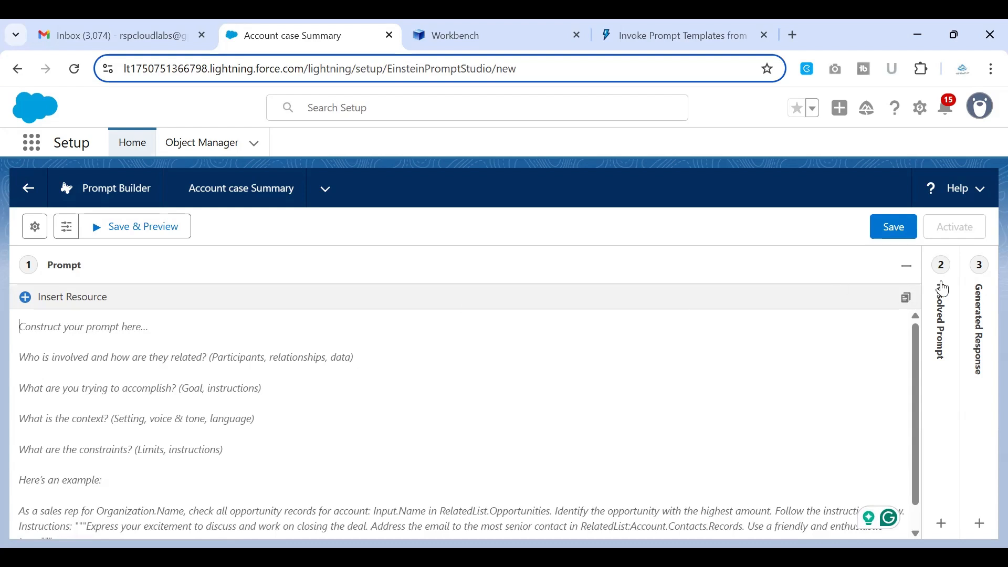
Step: Expand the Resolved Prompt and Generated Response areas to view them, and collapse both again
left_click(944, 330)
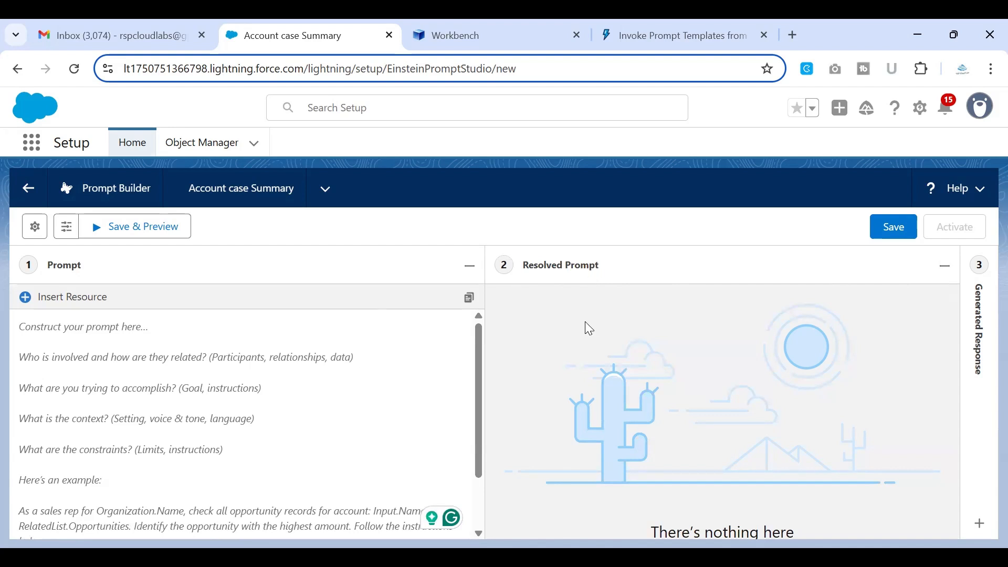
left_click(979, 265)
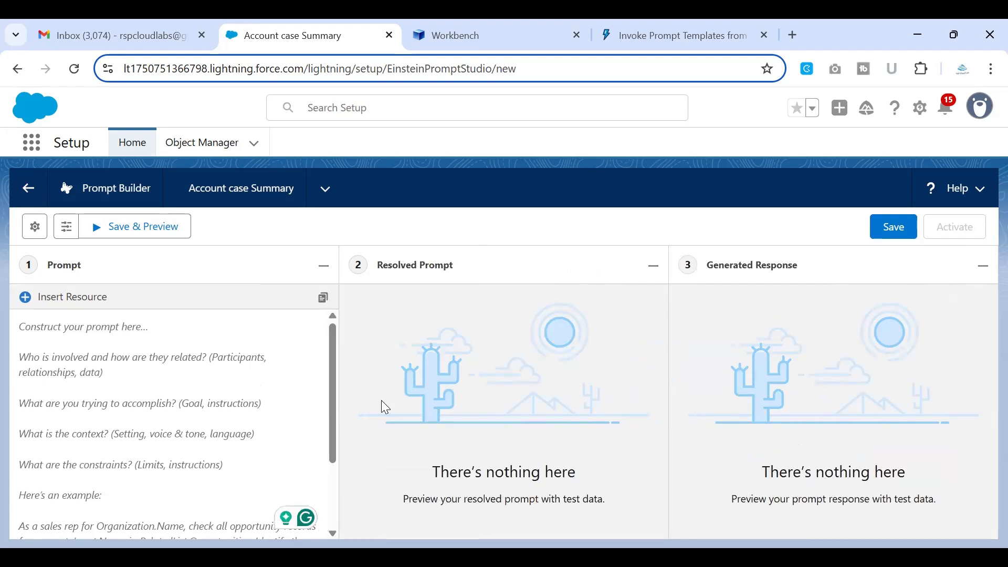
left_click(174, 382)
left_click(655, 265)
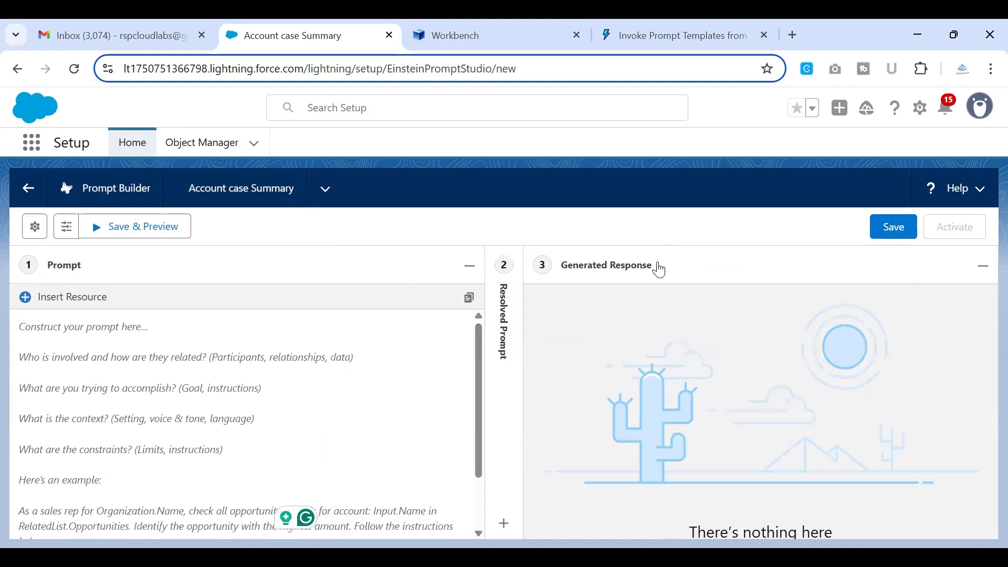
left_click(983, 265)
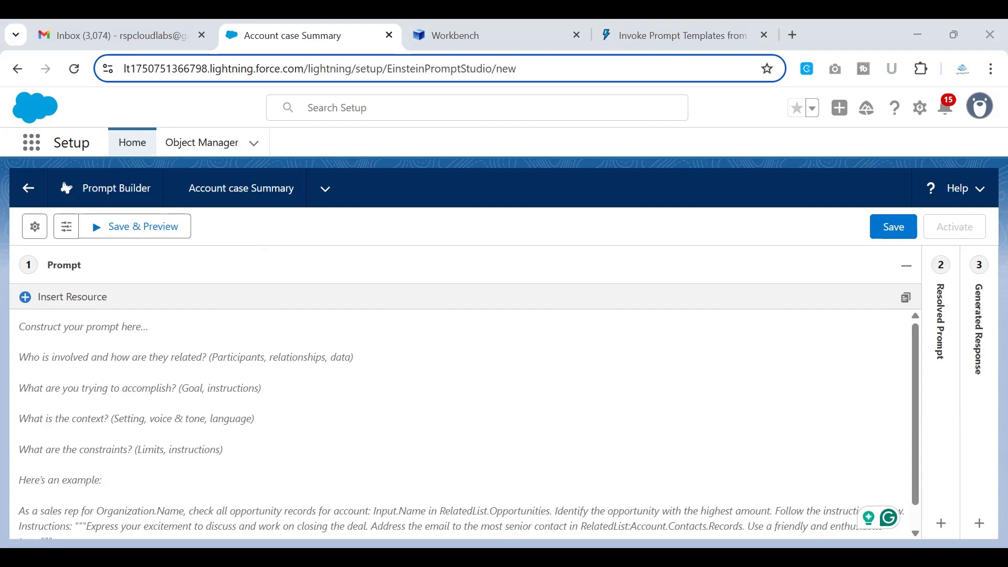
Step: Enter the Salesforce support assistant prompt for summarizing an account's cases, with the role and task sentences as separate paragraphs
type("You are a Salesforce support assistant. Your task is to generate a concise summary of all Cases associated with the given Account. Include total number of cases, their current status distribution (e.g., Open, Closed, Escalated), highlight recent activity, and mention any common issues or patterns across the cases. Prioritize important or escalated cases in the summary. Input: List of related Case records for a given Account (Include: Case Number, Subject, Status, Priority, Created Date, Last Modified Date, Description, and any custom fields relevant to categorizing or tagging the case.) Format the summary as follows: Most Recent Case Summary: Common Issues/Patterns: Suggested Next Actions:")
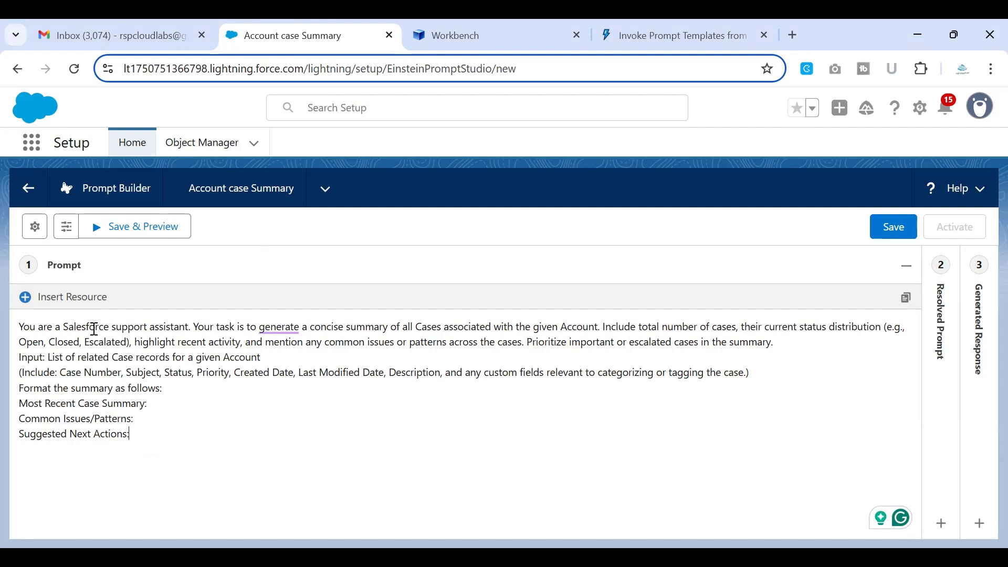
left_click(195, 324)
key("Return")
key("Return")
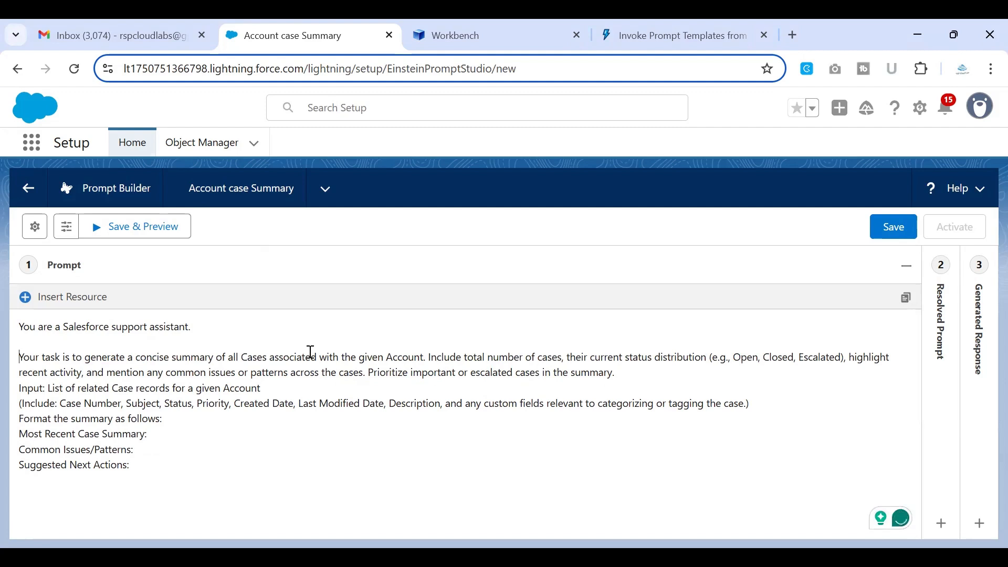
left_click(430, 357)
key("Return")
key("Return")
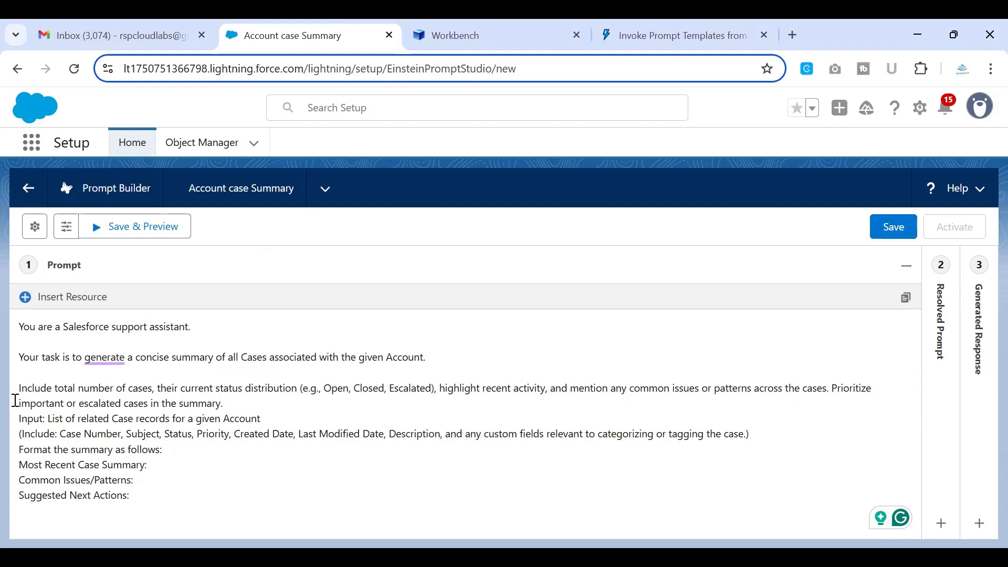
Step: Delete "total number of cases, their current status distribution (e.g., Open, Closed, Escalated)," from the prompt's Include sentence
left_click_drag(20, 389, 315, 390)
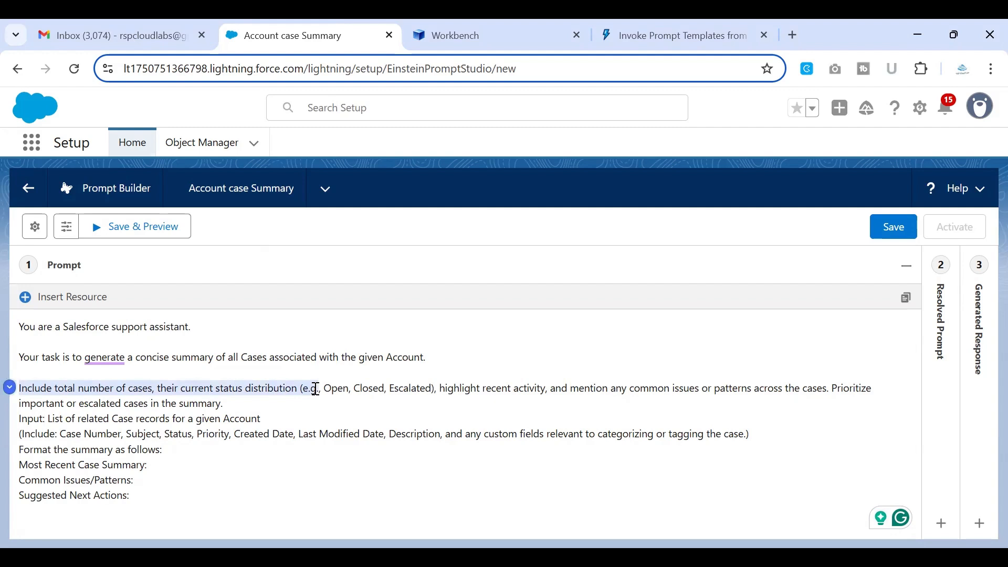
key("shift+Right")
key("shift+Right")
key("shift+Right")
key("shift+Right")
key("shift+Right")
key("shift+Right")
key("shift+Right")
key("shift+Right")
key("shift+Right")
key("shift+Right")
key("shift+Right")
key("shift+Right")
key("shift+Right")
key("shift+Right")
key("shift+Right")
key("shift+Right")
key("shift+Right")
key("shift+Right")
key("shift+Right")
key("shift+Right")
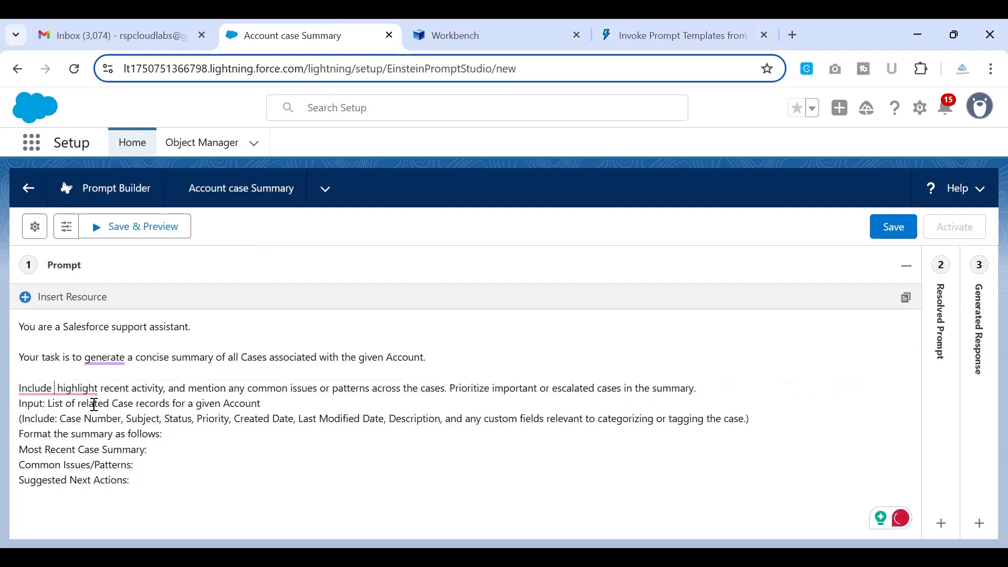
key("BackSpace")
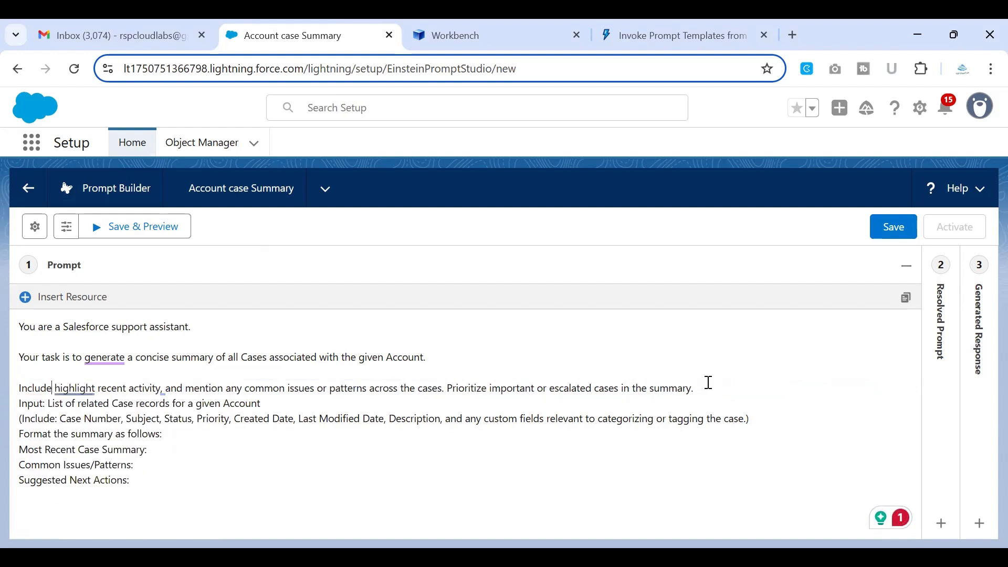
Step: Make "Prioritize important or escalated cases in the summary." its own paragraph with a blank line before and after it
left_click(447, 387)
left_click(448, 387)
key("Return")
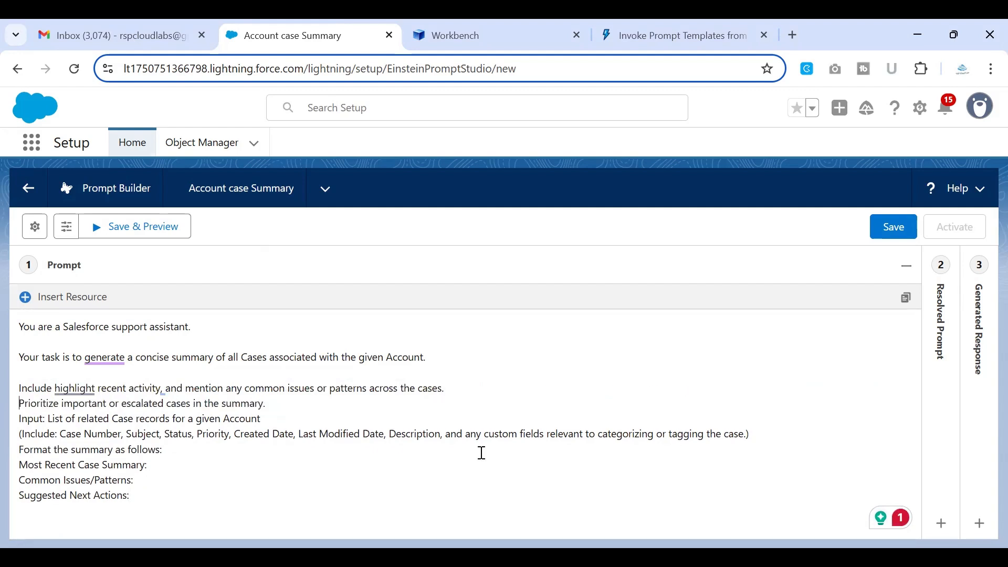
key("Return")
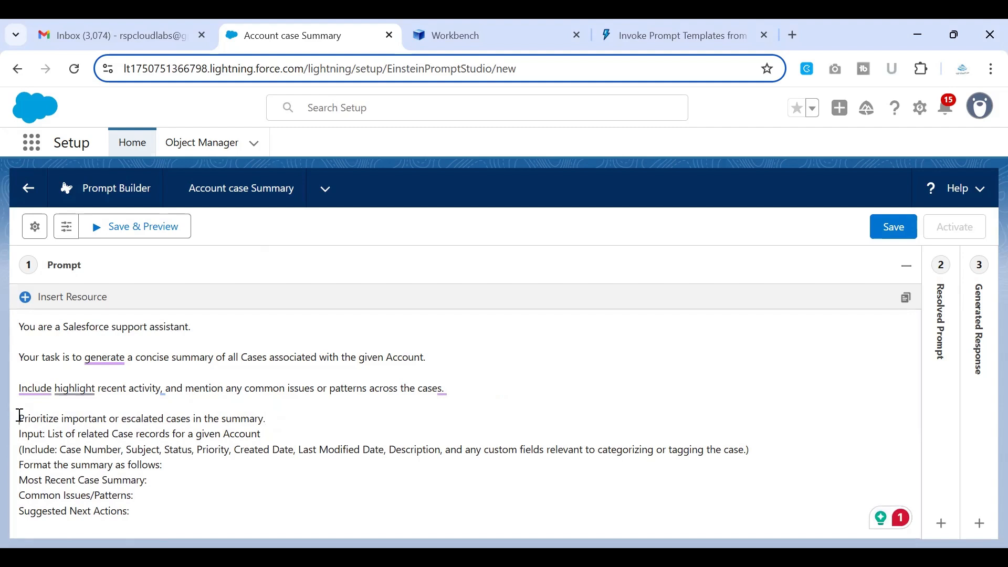
left_click(275, 421)
key("Return")
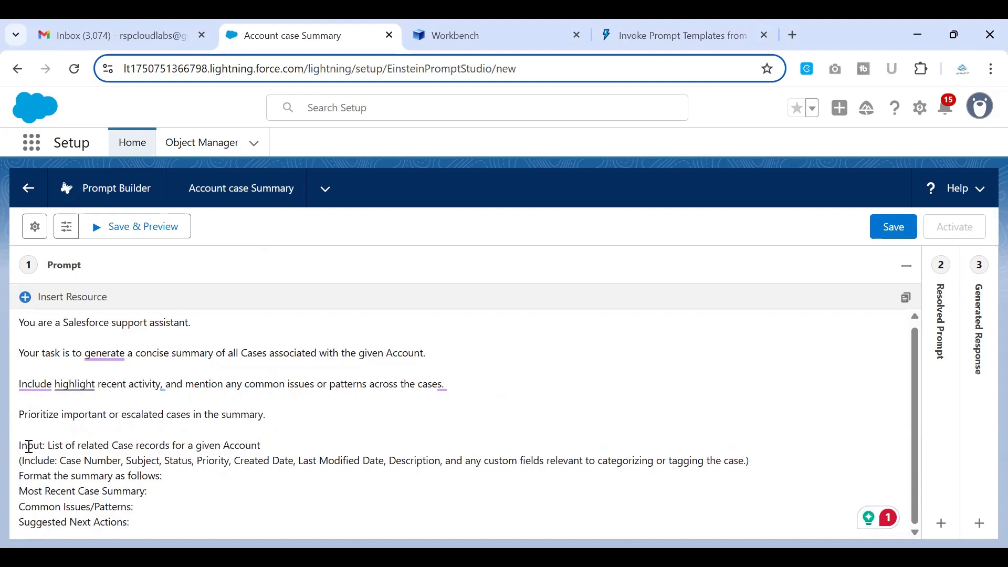
Step: Put "Input:" on its own line and add blank lines before and after the parenthesized list of case fields
left_click(47, 445)
key("Return")
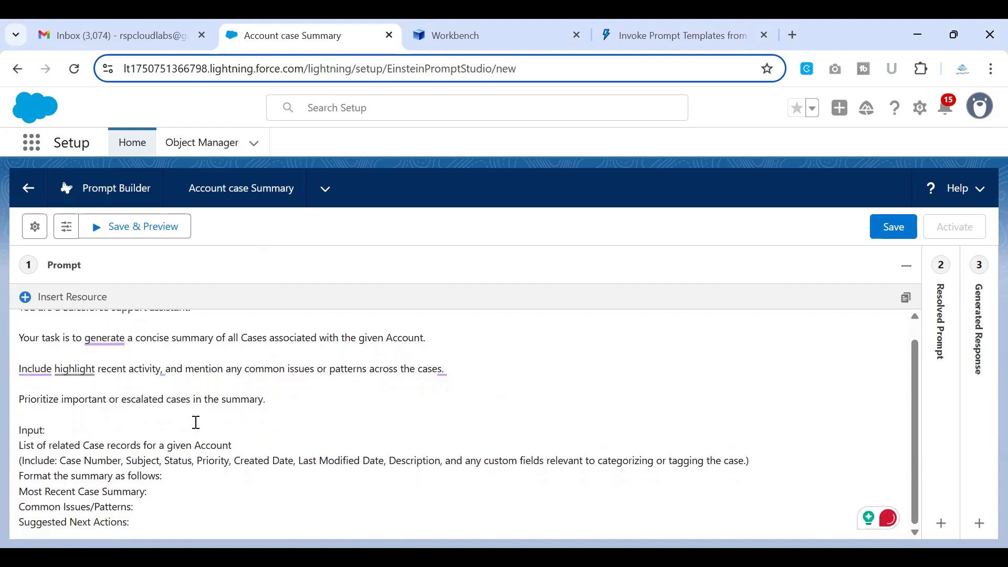
left_click(234, 445)
key("Return")
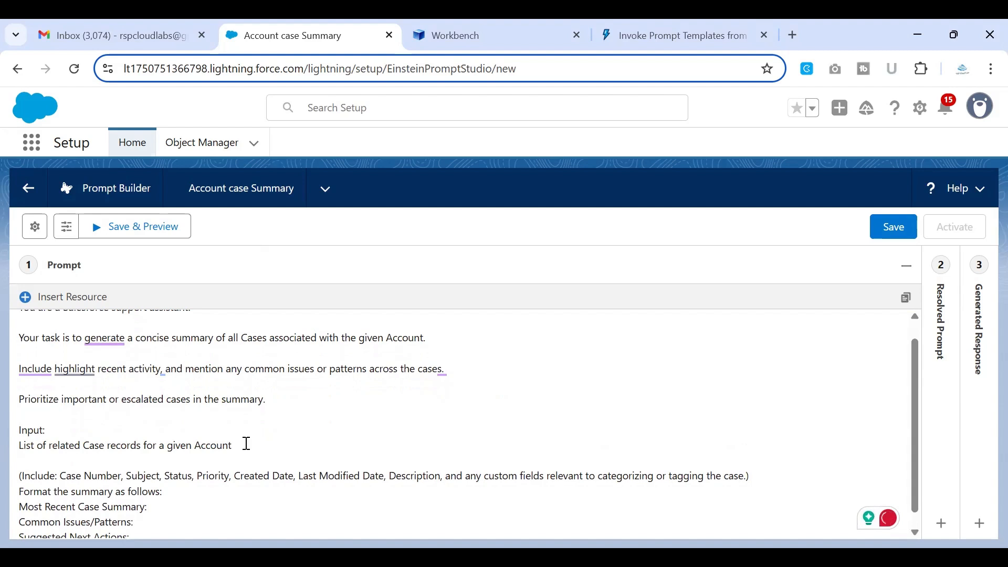
scroll(246, 444, "down", 1)
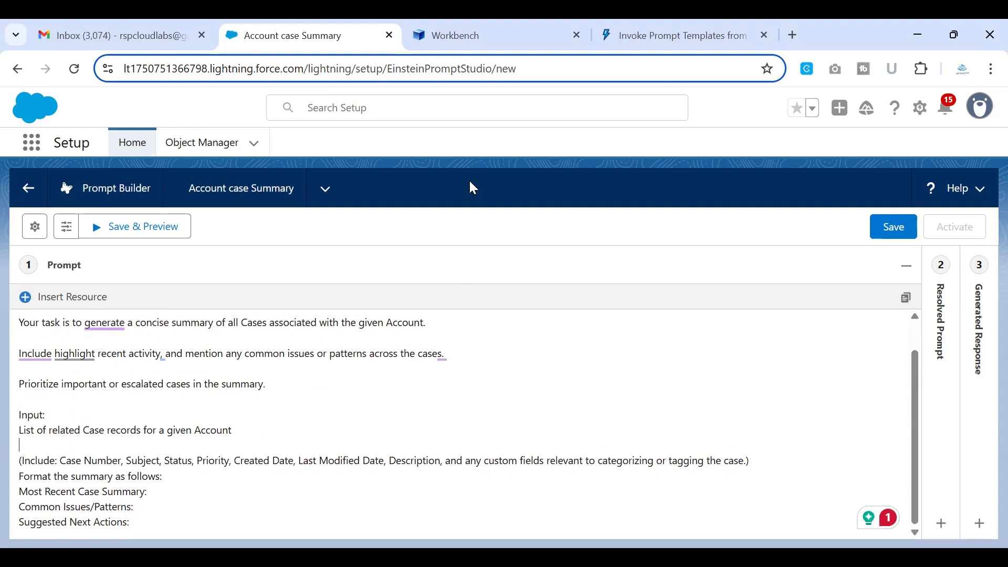
left_click(761, 461)
key("Return")
scroll(472, 436, "down", 1)
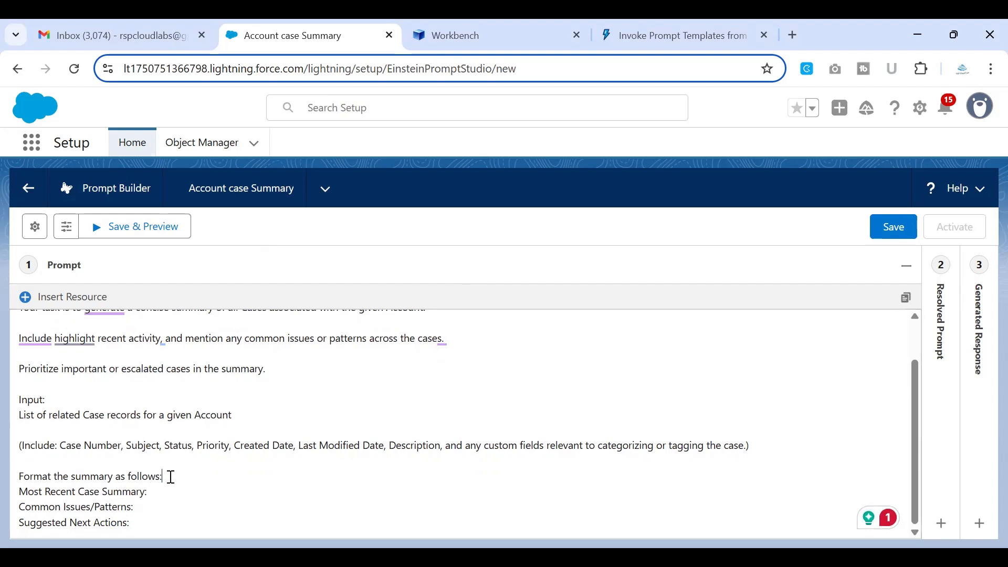
left_click_drag(22, 477, 165, 476)
left_click(40, 490)
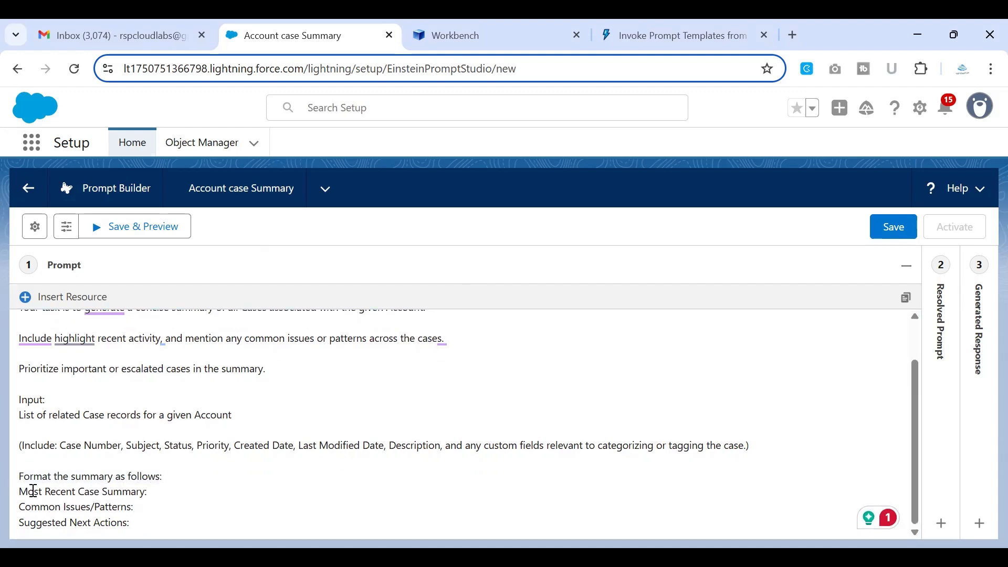
left_click_drag(26, 491, 157, 490)
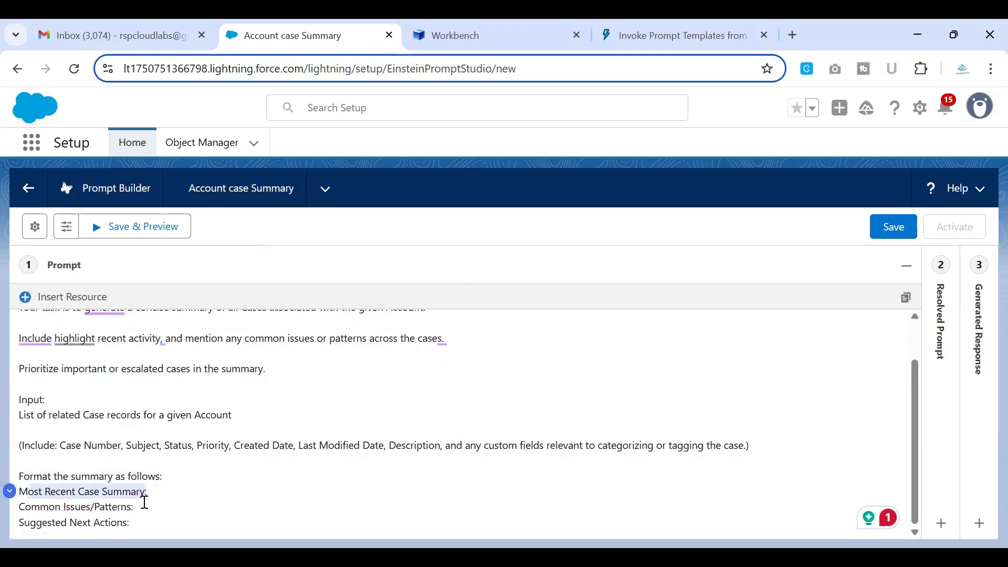
Step: Insert the account's Account Name field as a resource at the end of the prompt's task sentence
left_click(144, 503)
left_click(139, 525)
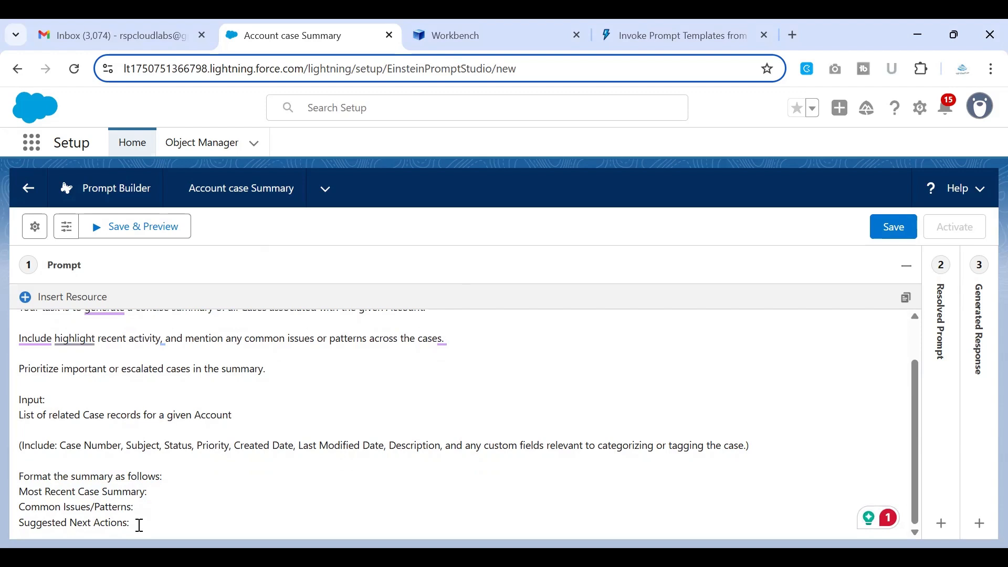
scroll(139, 525, "up", 1)
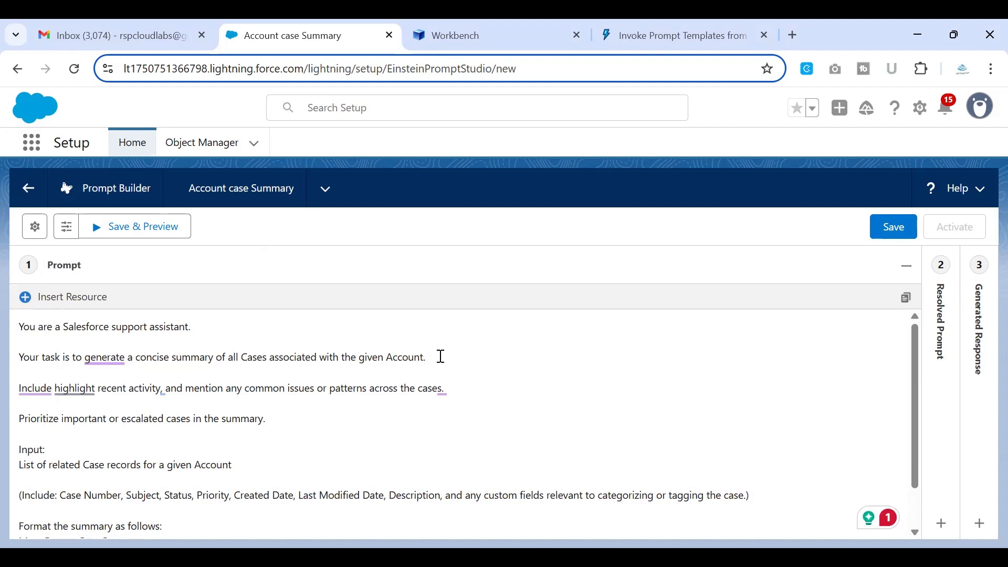
left_click(79, 298)
left_click(101, 465)
type("name")
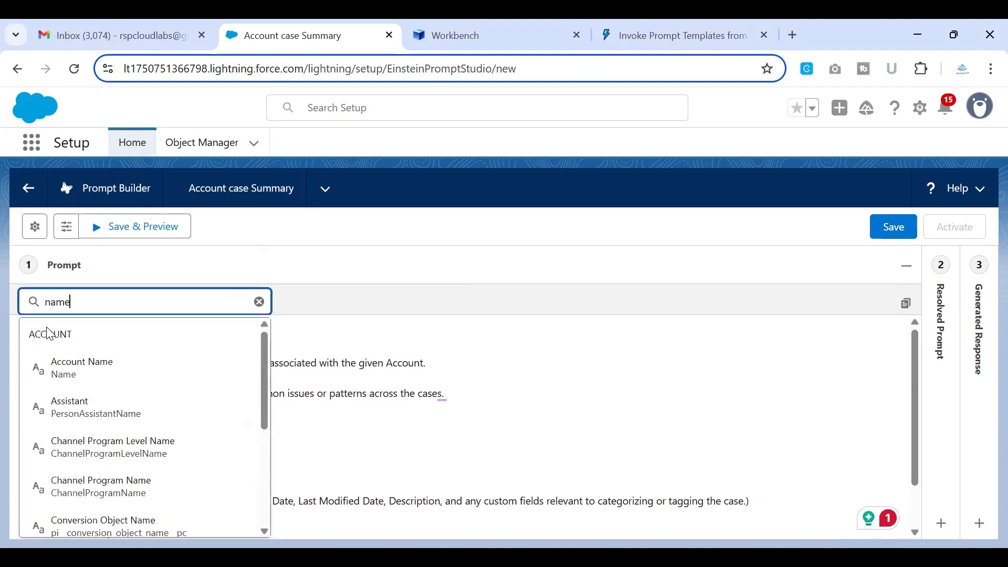
left_click(86, 378)
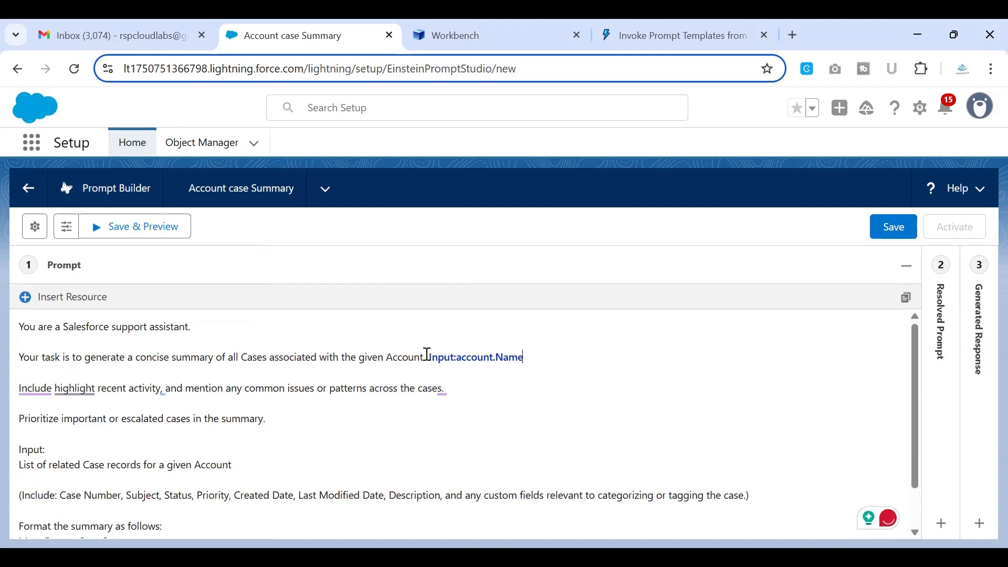
left_click_drag(427, 355, 567, 363)
key("BackSpace")
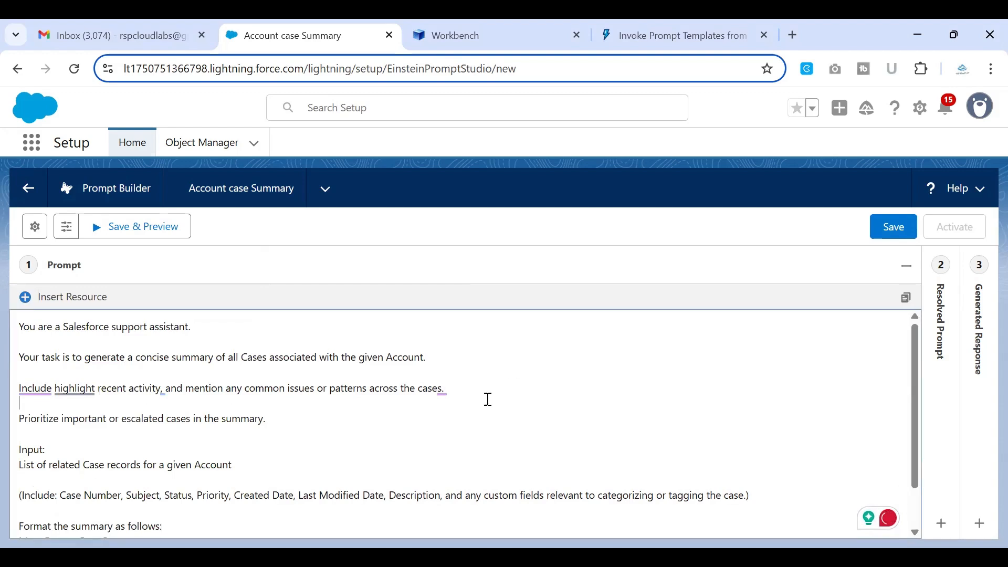
key("ctrl+z")
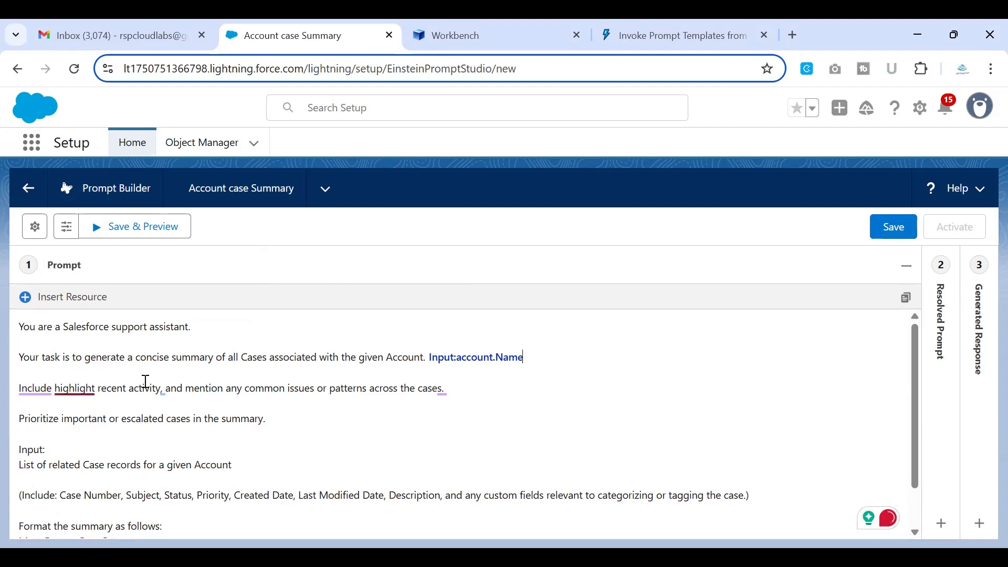
Step: Insert the account's Cases related list below "List of related Case records for a given Account", followed by a blank line
scroll(327, 366, "down", 1)
scroll(327, 366, "down", 1)
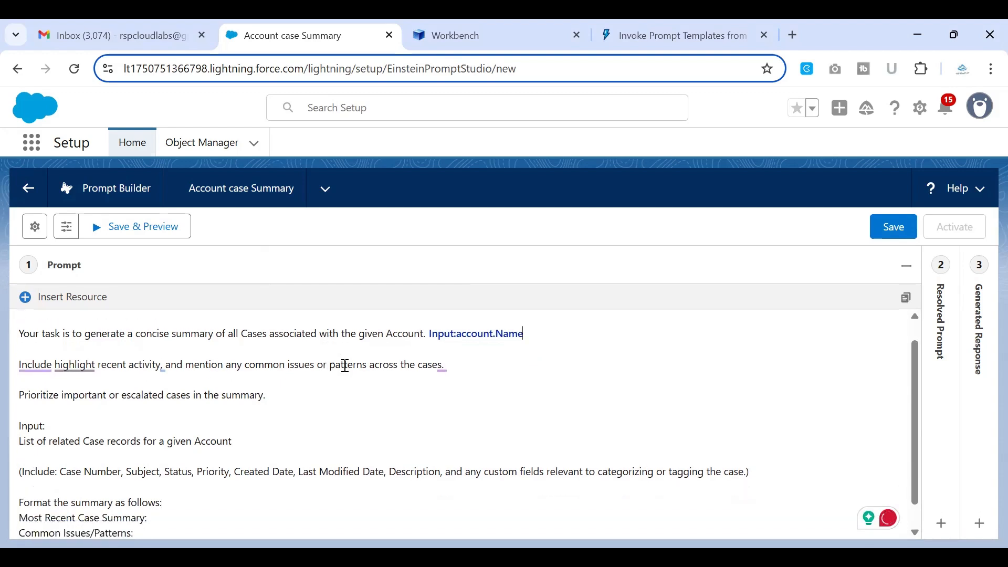
scroll(345, 366, "up", 1)
scroll(170, 433, "down", 1)
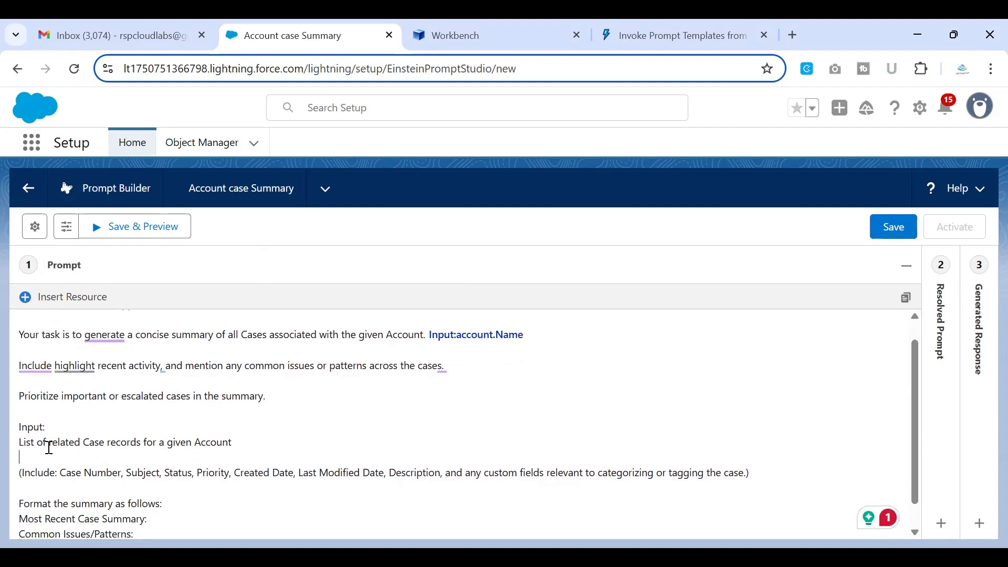
left_click(63, 297)
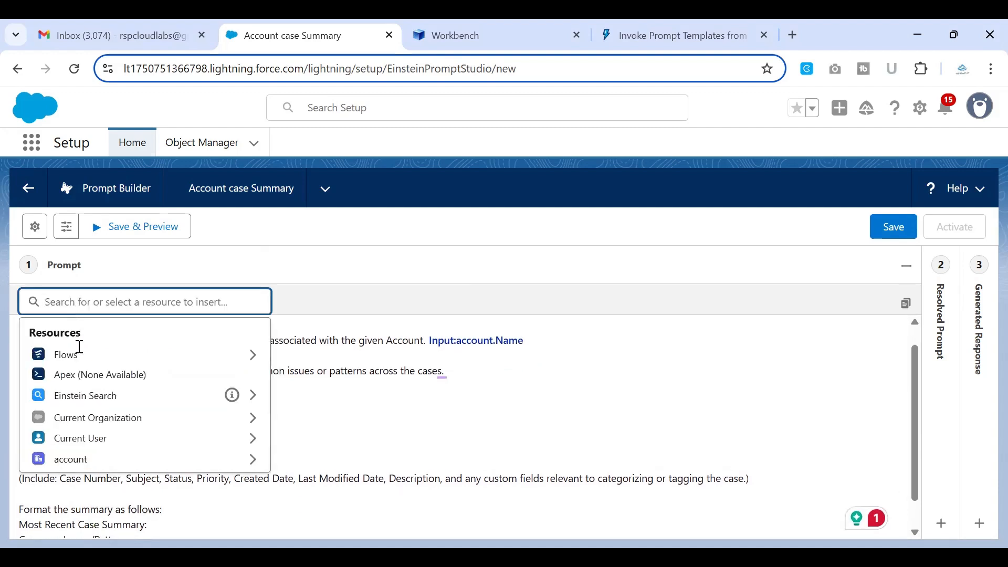
left_click(76, 464)
left_click(29, 334)
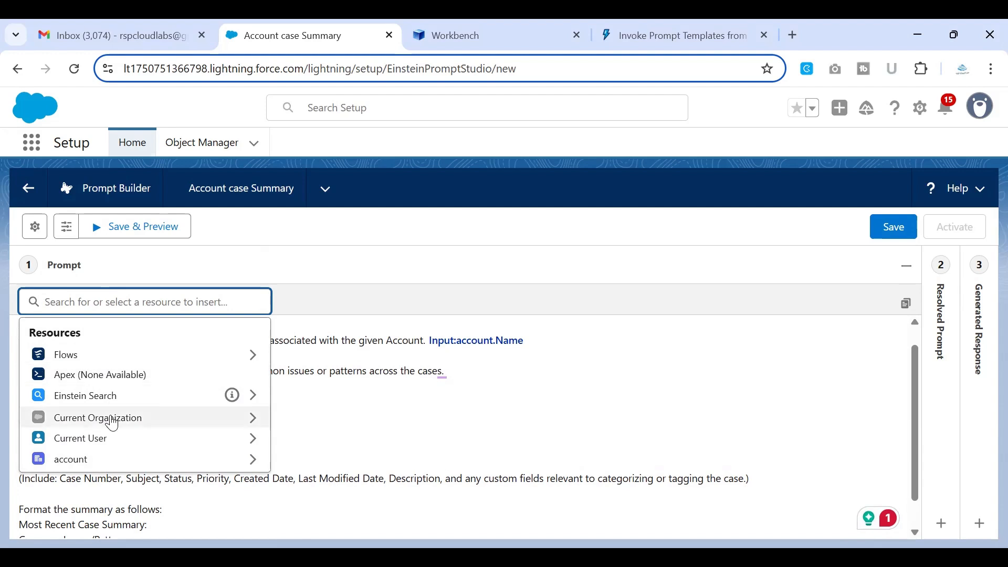
left_click(101, 460)
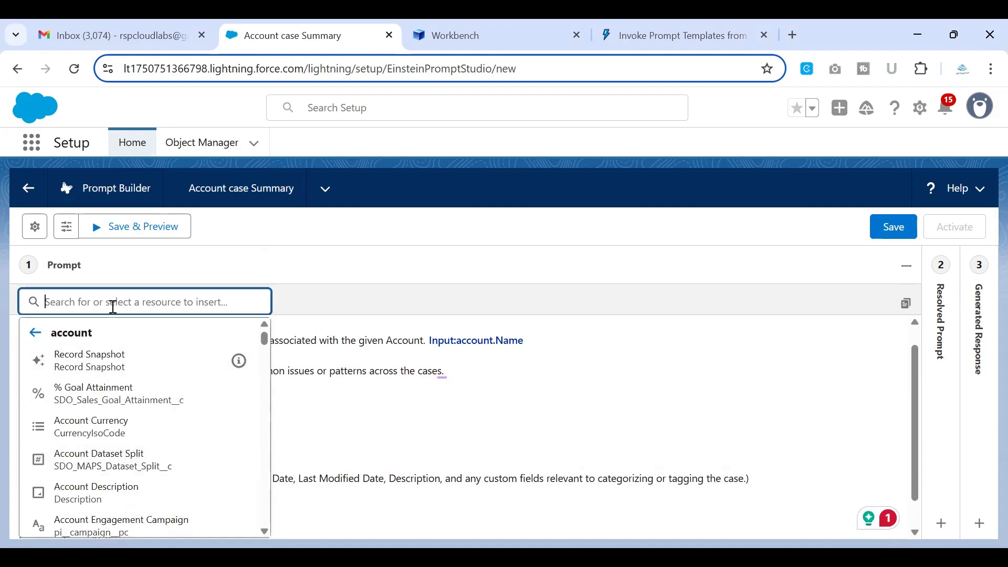
type("case")
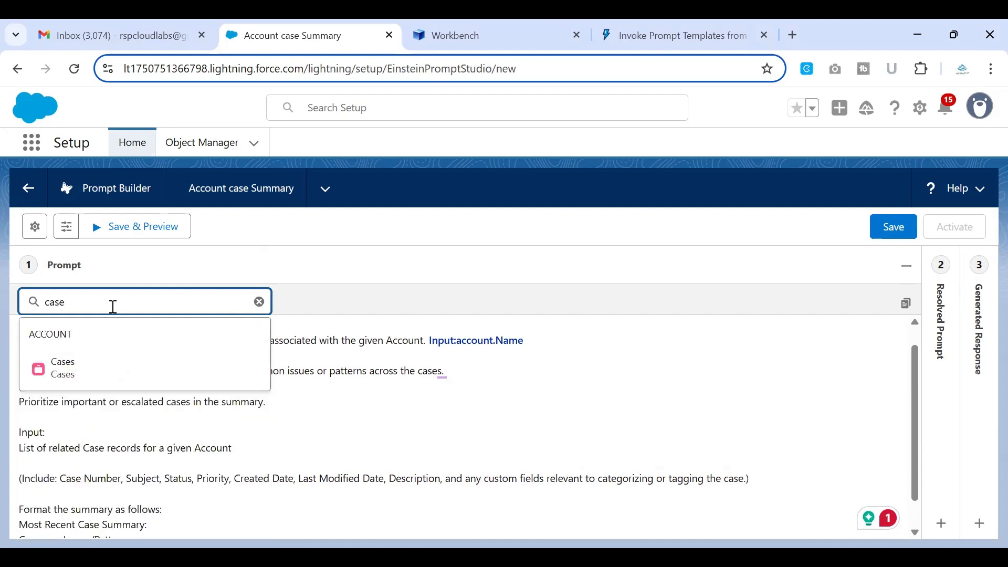
left_click(84, 369)
key("Return")
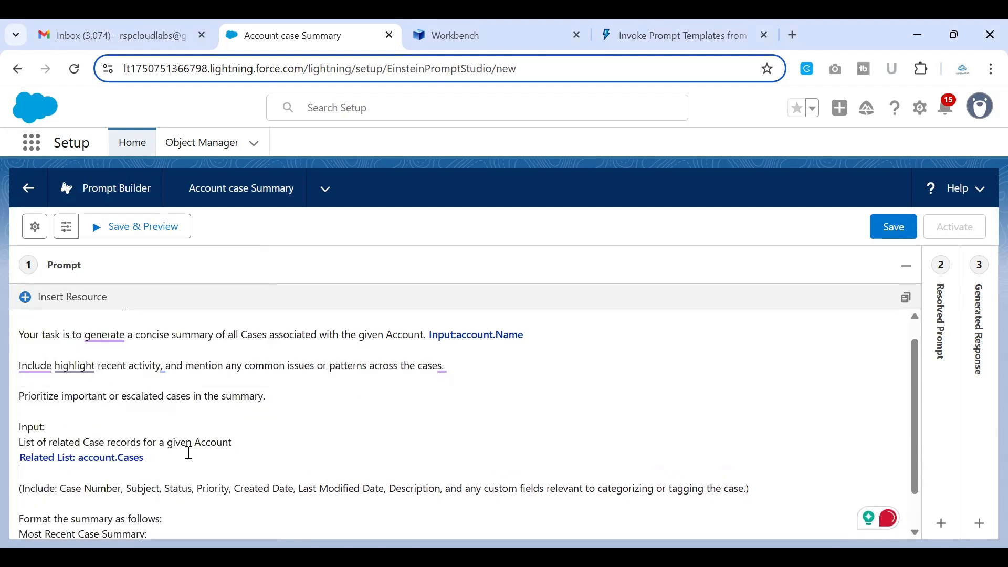
scroll(189, 453, "down", 1)
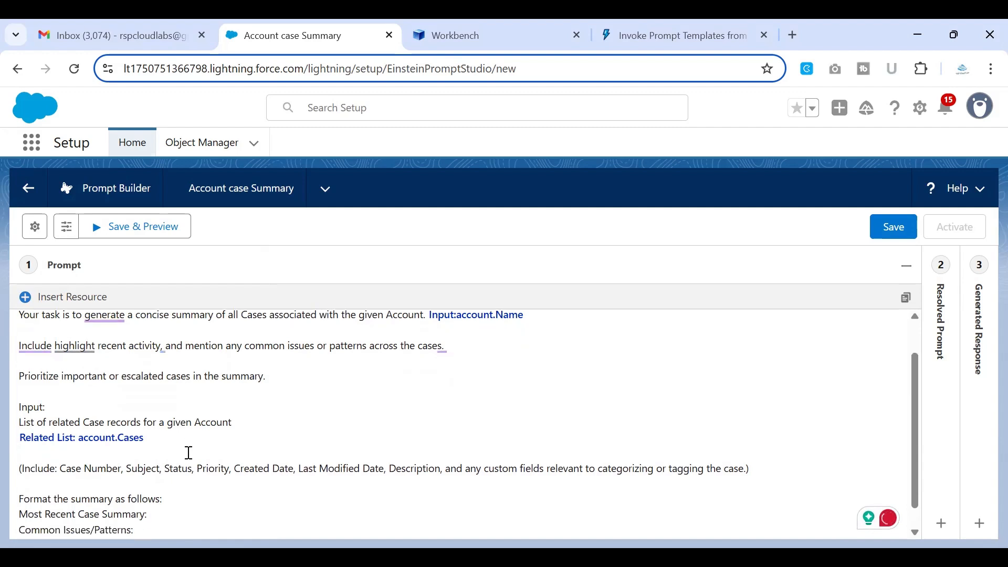
left_click_drag(157, 448, 14, 436)
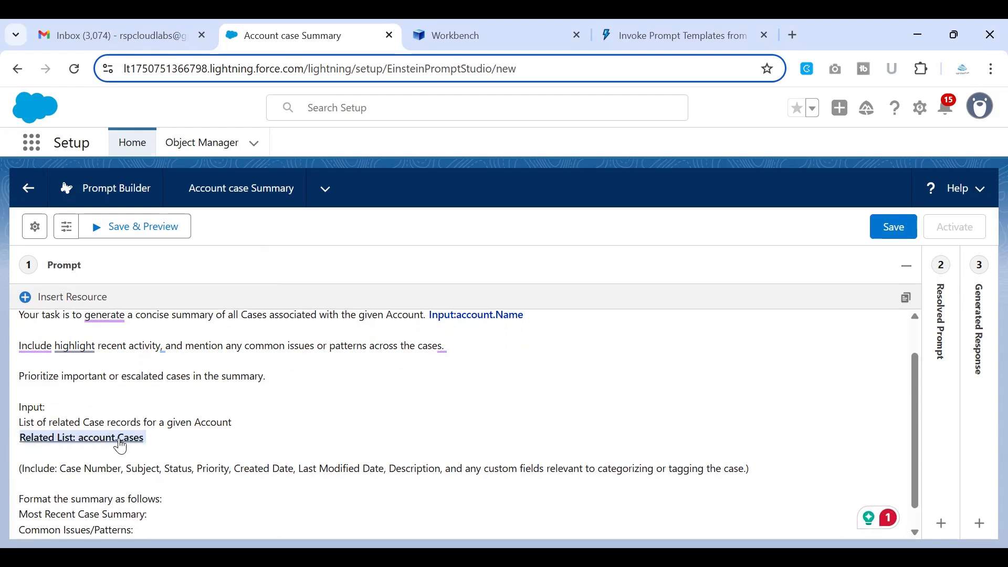
scroll(154, 434, "down", 1)
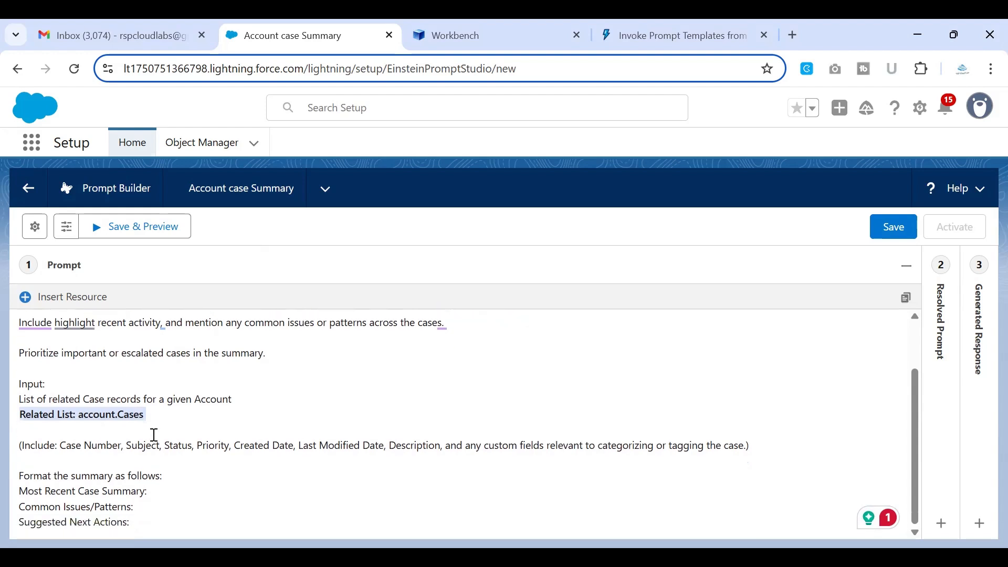
left_click(160, 450)
left_click_drag(153, 513, 57, 489)
left_click(179, 507)
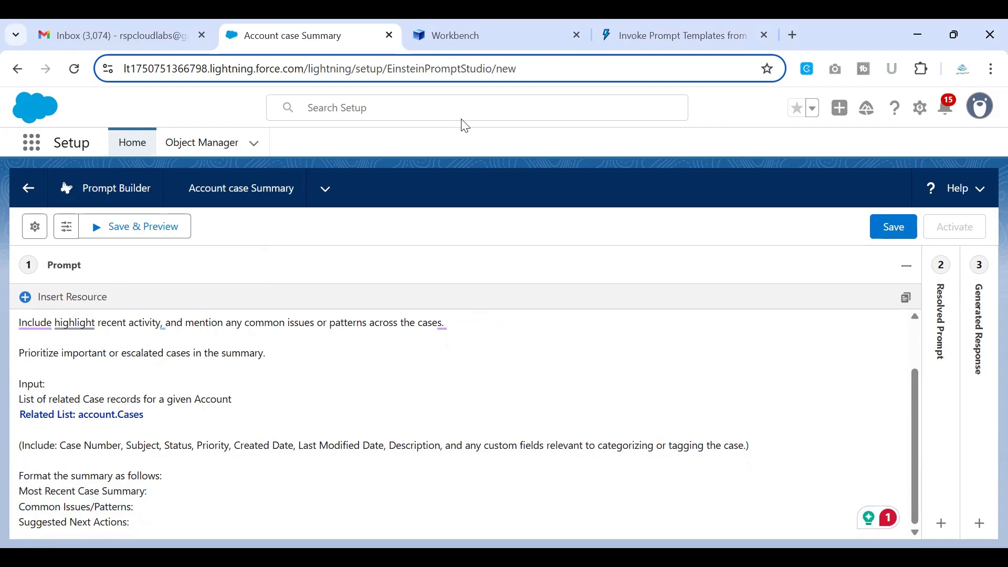
Step: Save the prompt template for preview and choose Omega, Inc. as the account input
left_click(130, 234)
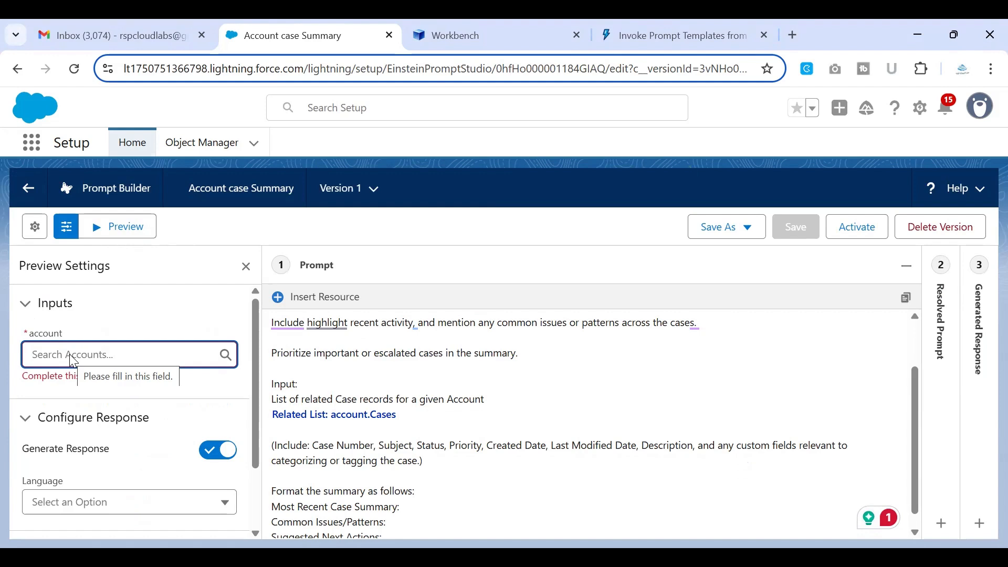
type("omega")
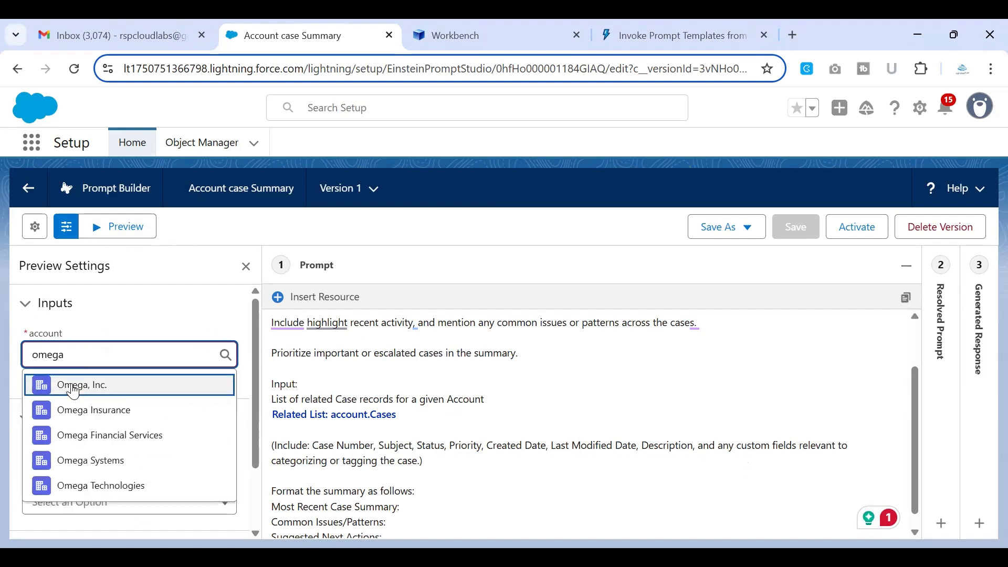
left_click(78, 383)
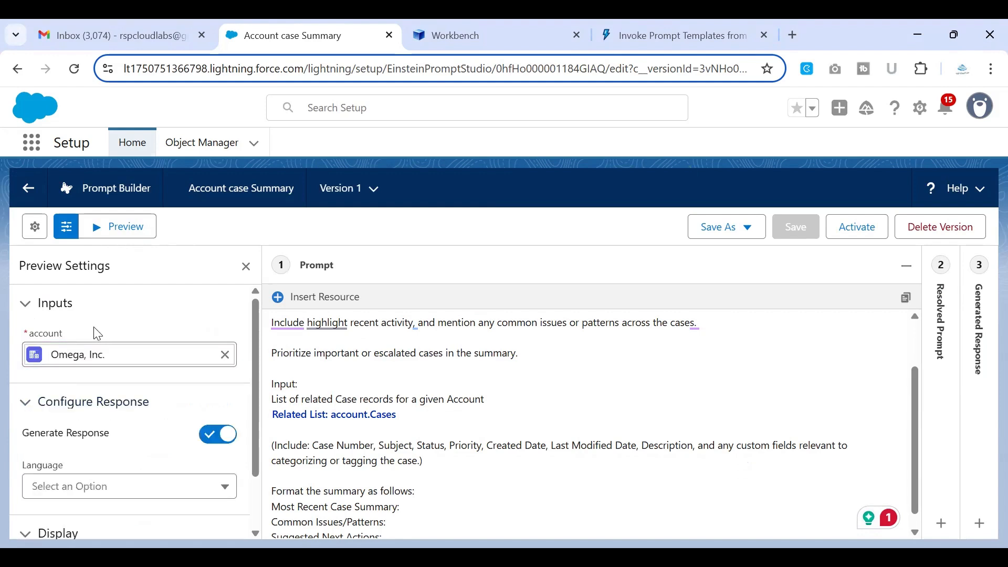
Step: Open the Omega, Inc. account in a separate browser tab and examine its related cases
right_click(286, 33)
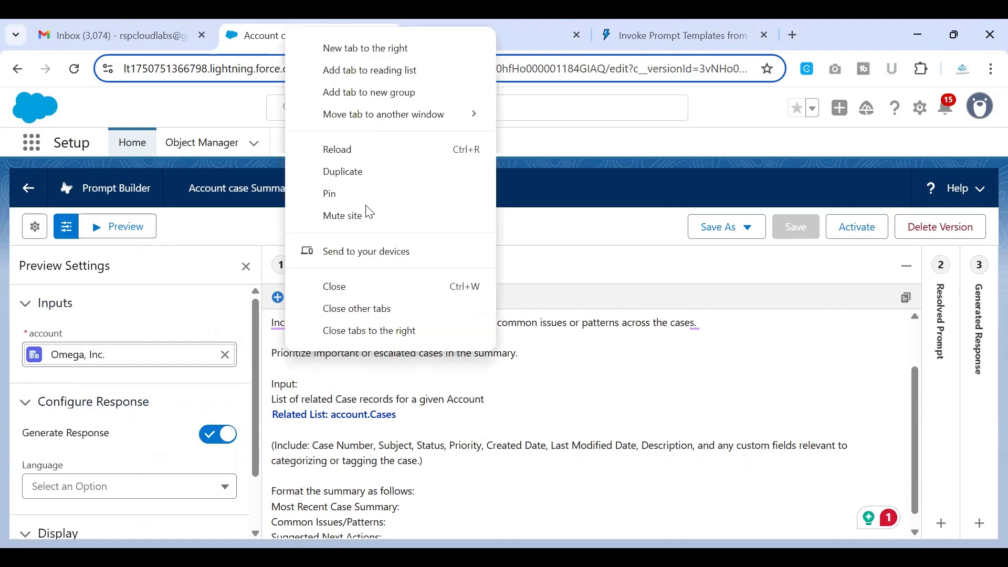
left_click(356, 177)
scroll(129, 459, "down", 8)
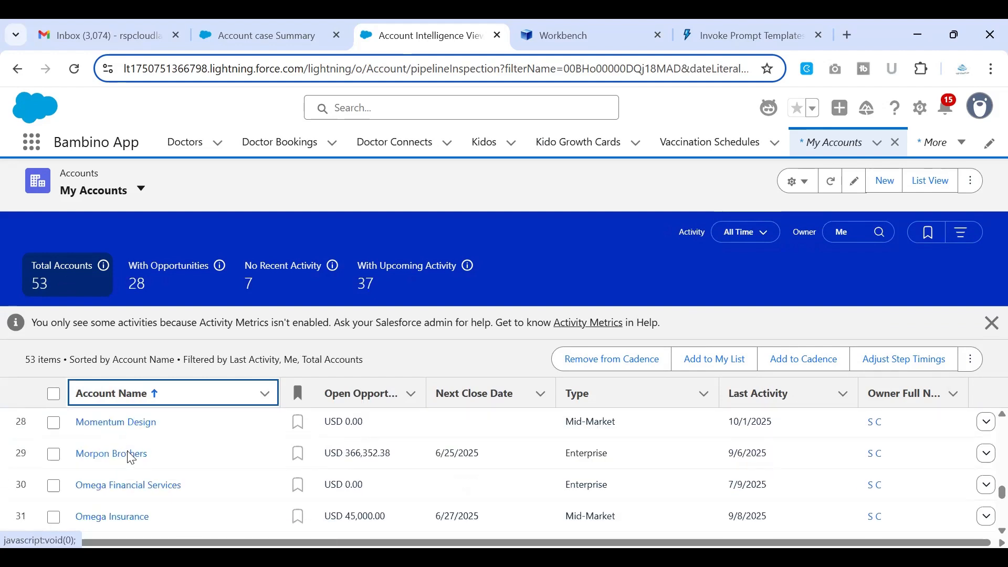
scroll(131, 458, "down", 3)
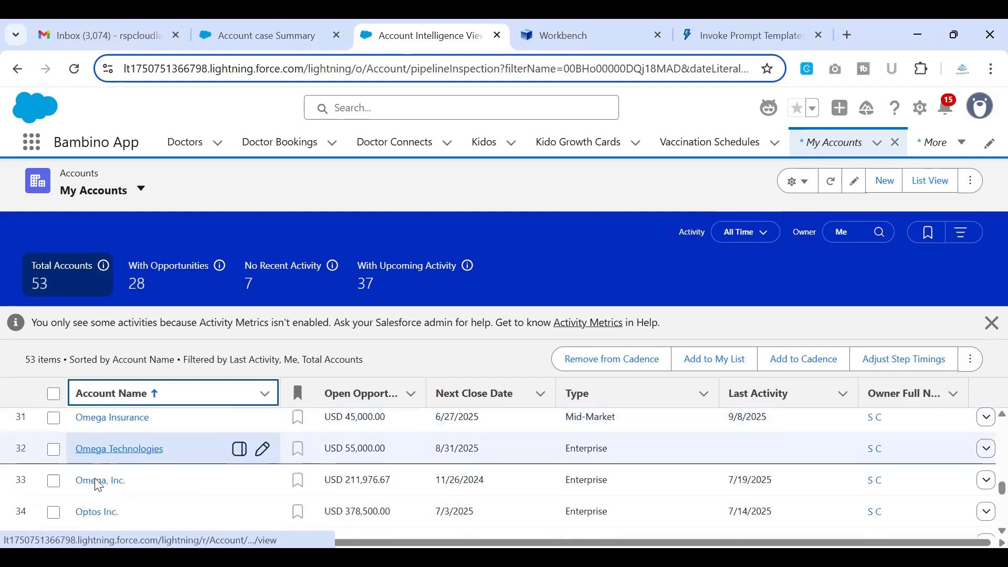
left_click(97, 480)
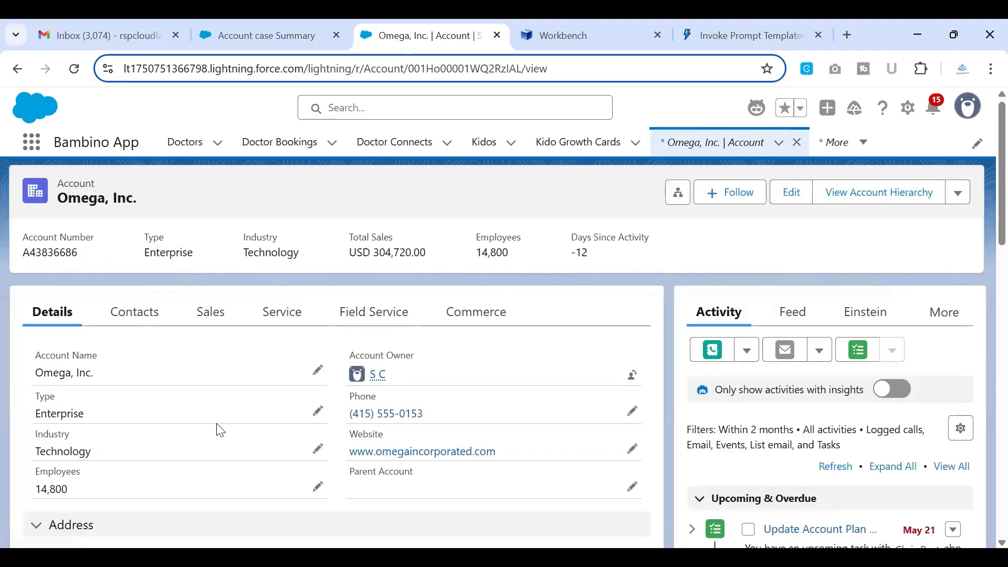
scroll(217, 424, "down", 2)
scroll(217, 424, "up", 2)
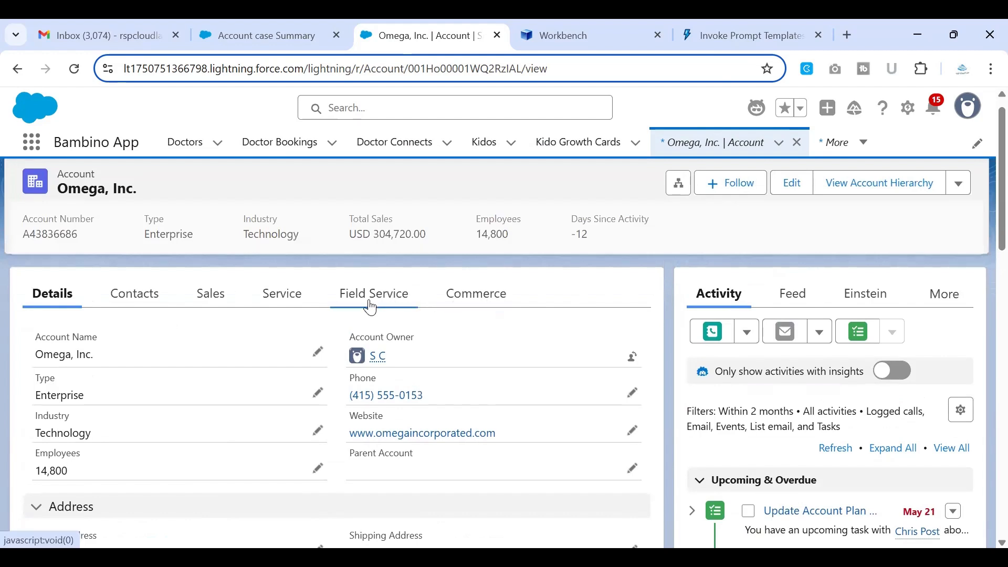
left_click(275, 306)
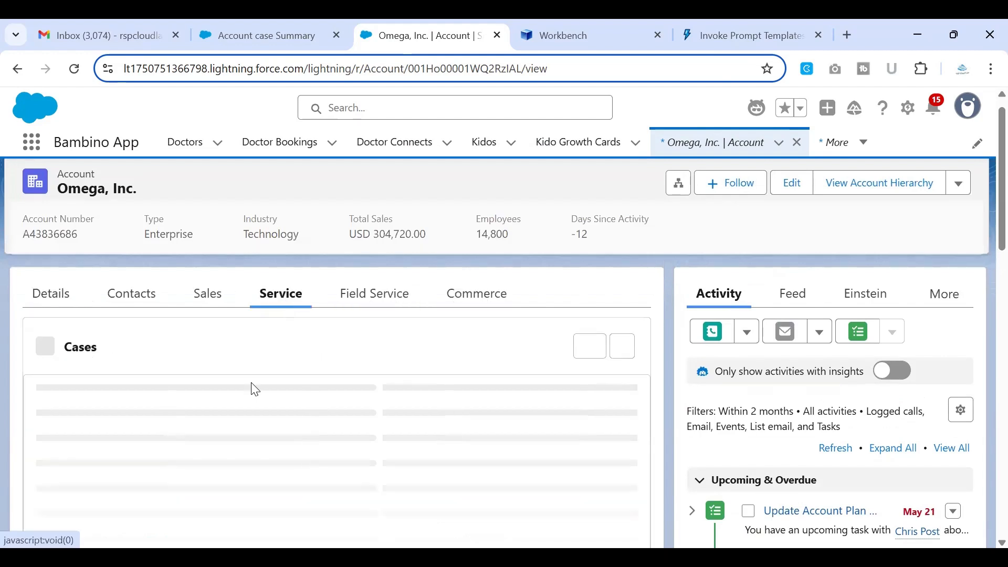
scroll(256, 390, "down", 1)
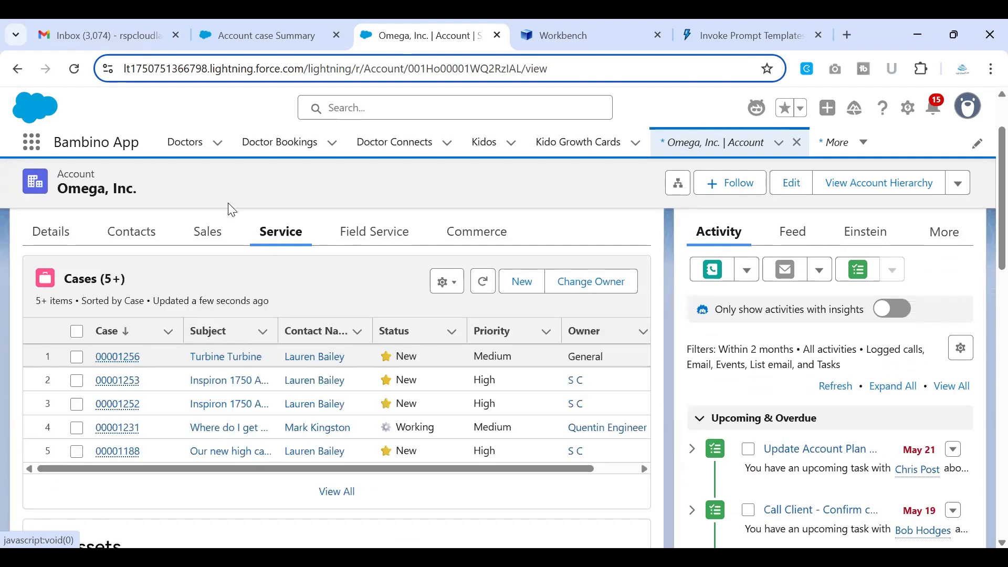
Step: Return to the prompt template, run the preview for Omega, Inc. and review the resolved prompt
left_click(275, 33)
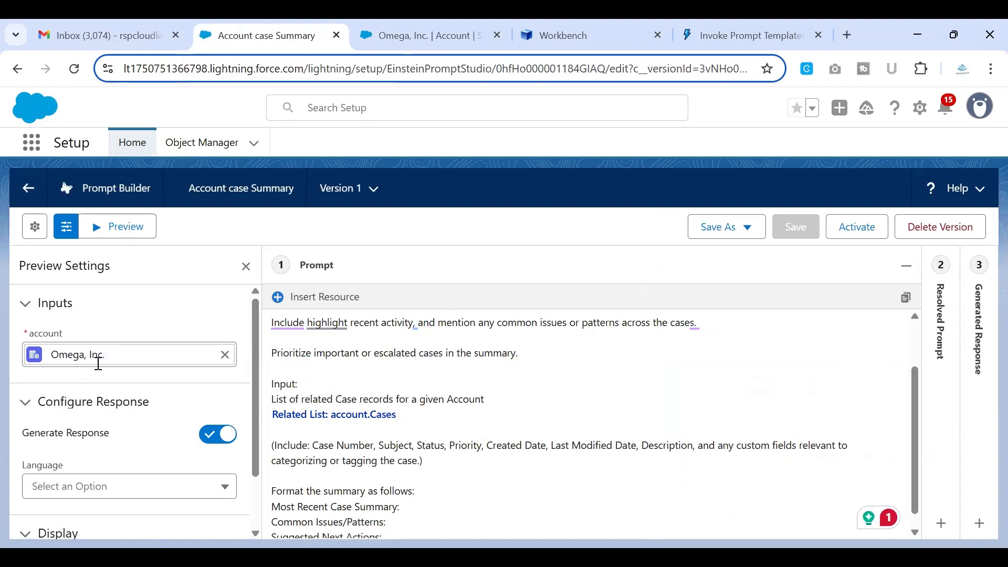
left_click(108, 231)
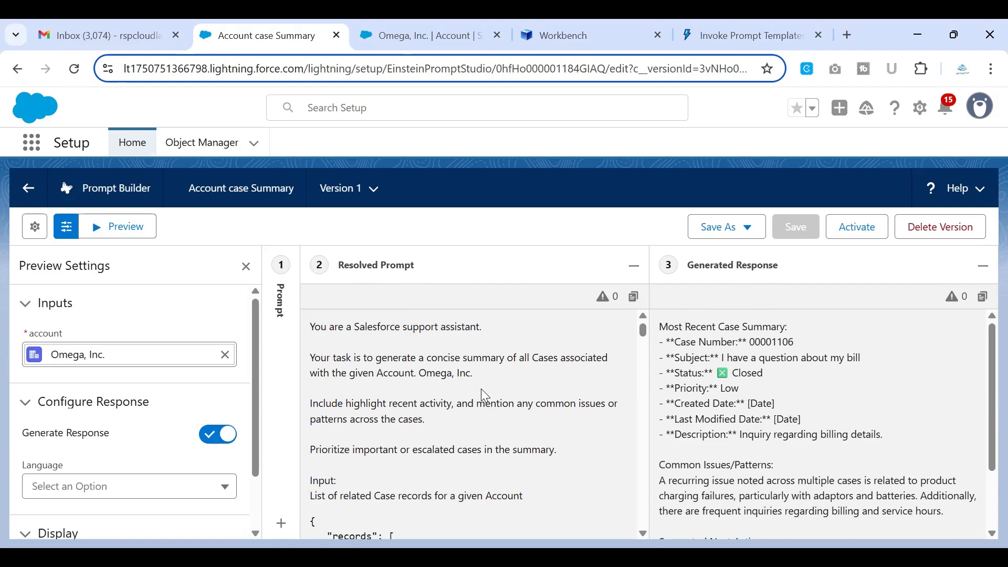
scroll(481, 389, "down", 2)
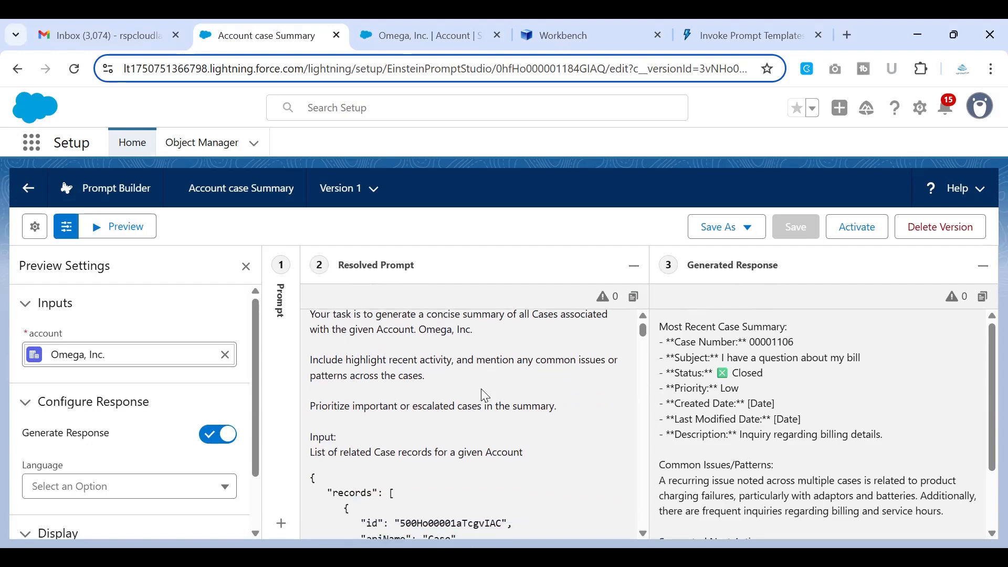
scroll(472, 390, "down", 4)
scroll(332, 385, "up", 5)
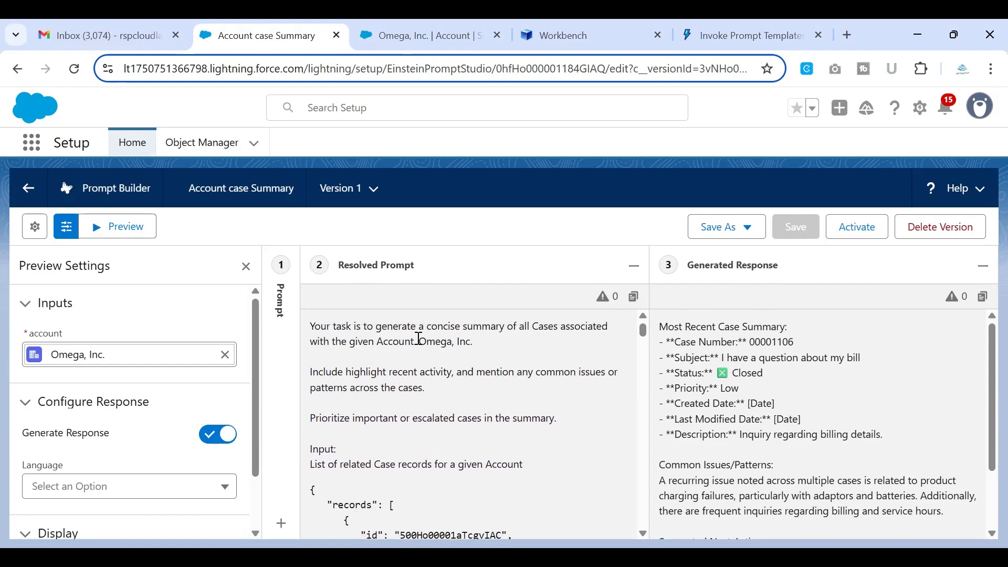
Step: Show the prompt beside its resolved version without the preview settings, and examine how the account name and case records are resolved
left_click(281, 307)
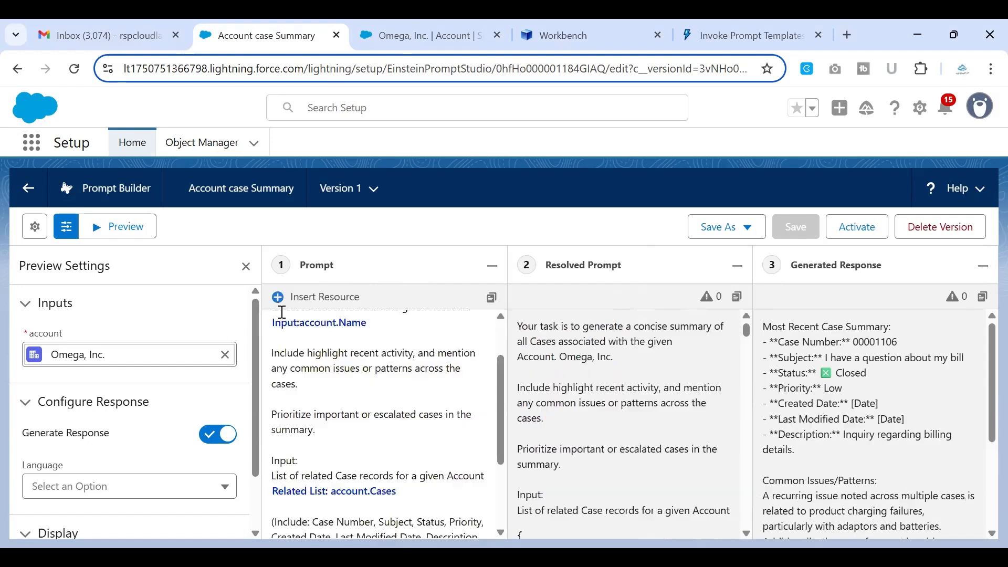
left_click(246, 267)
scroll(115, 347, "up", 3)
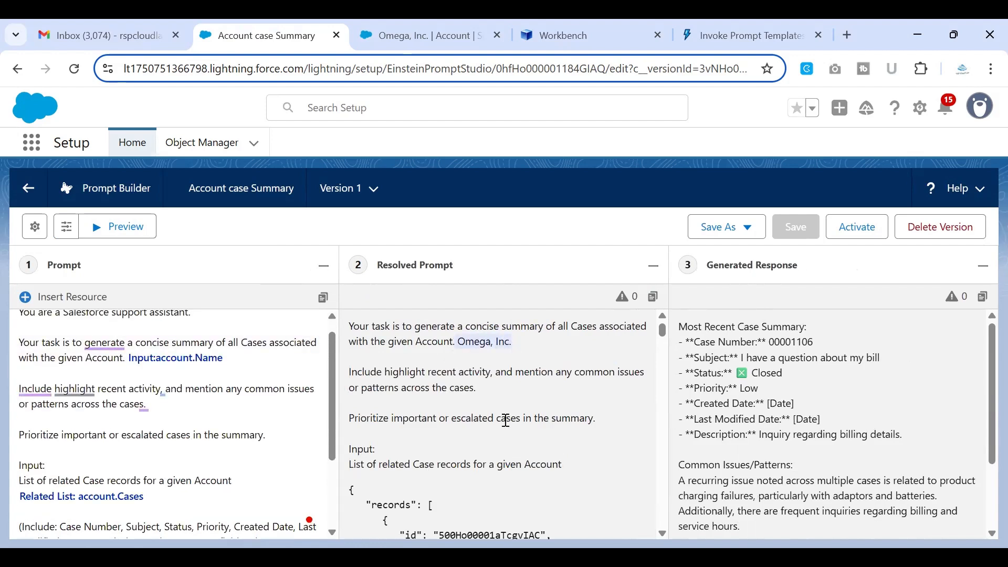
scroll(506, 419, "down", 2)
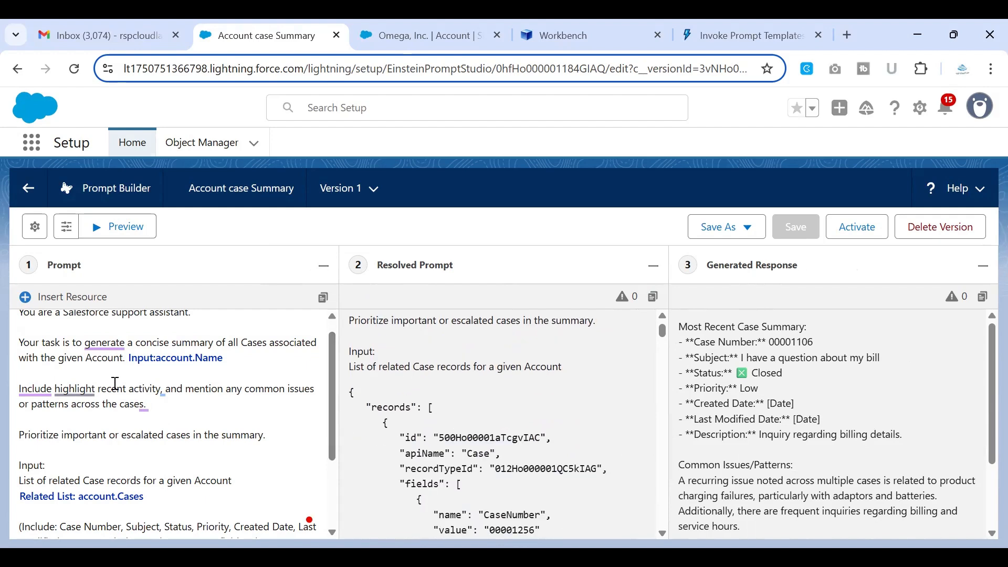
left_click_drag(359, 393, 436, 514)
scroll(441, 513, "down", 3)
scroll(442, 515, "down", 10)
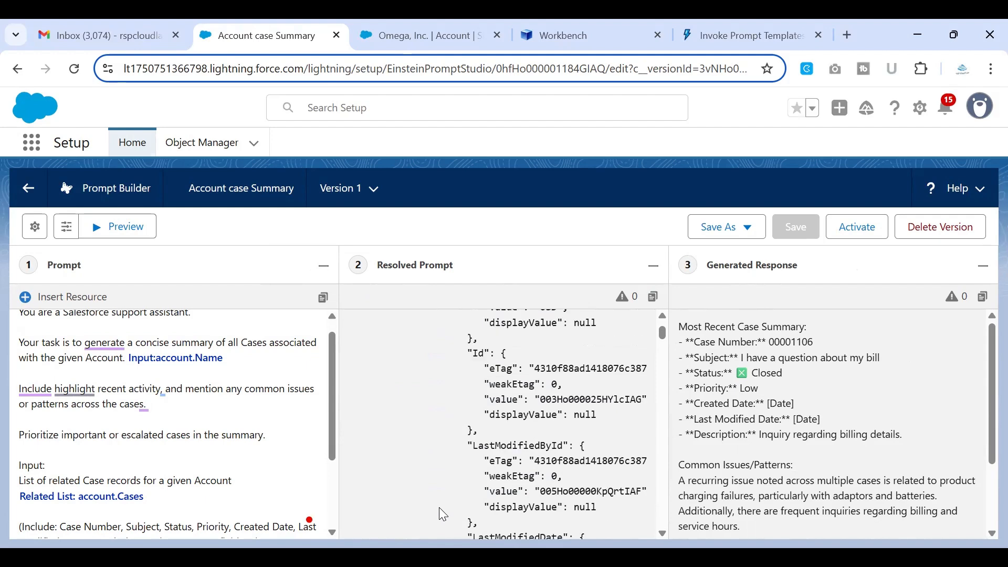
Step: Examine the case records in the resolved prompt and the summary format instructions at the end of the prompt
scroll(439, 513, "down", 10)
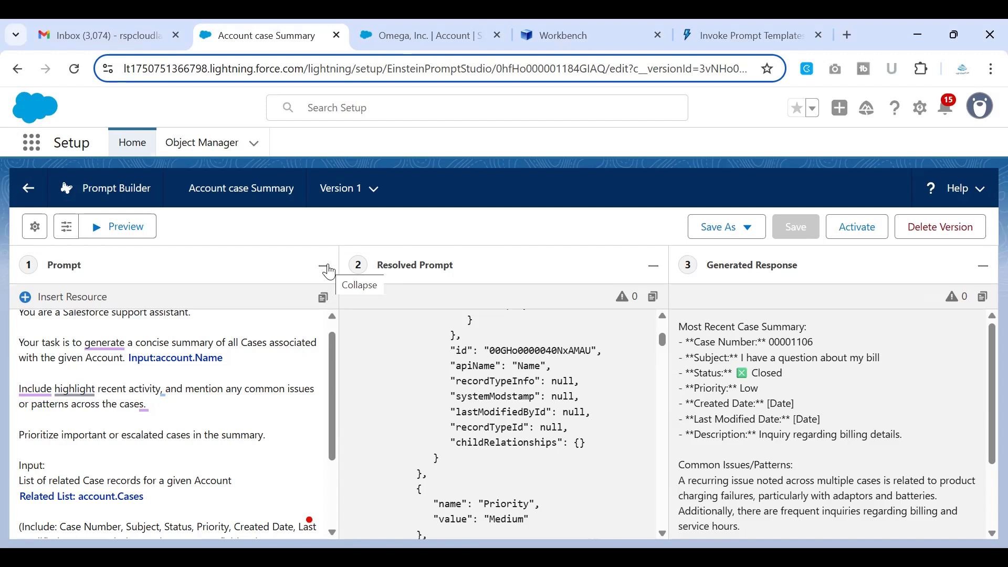
scroll(531, 353, "down", 5)
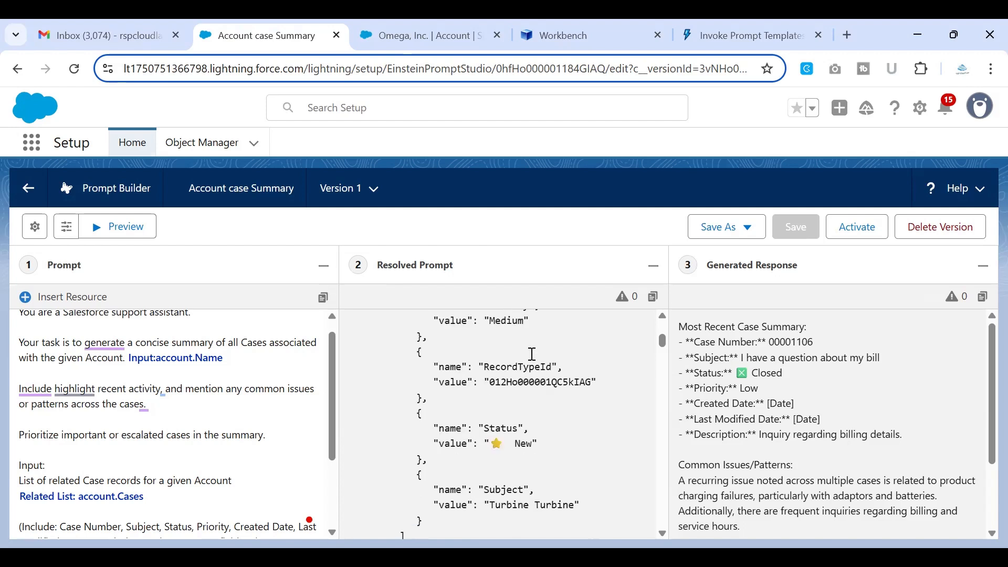
left_click(328, 270)
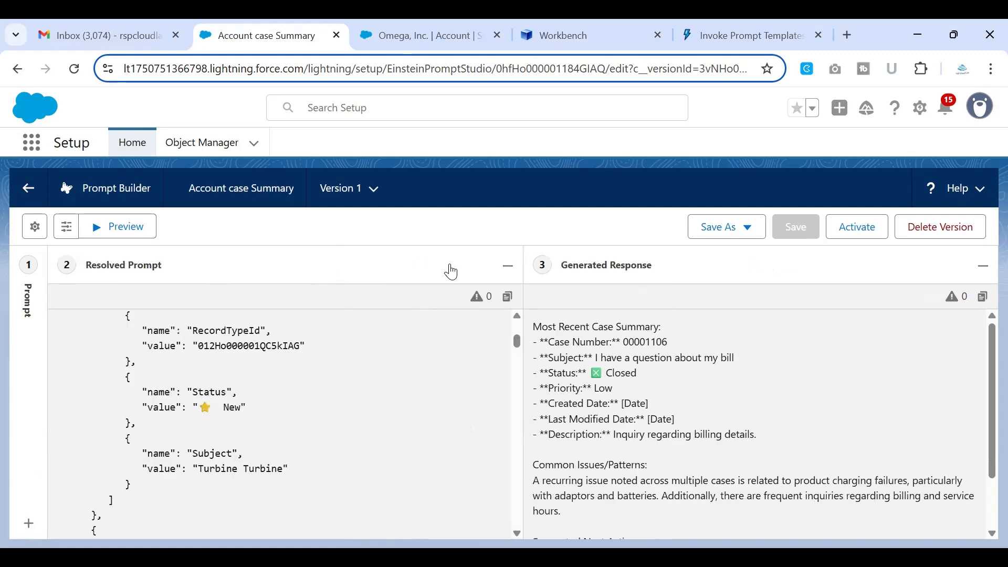
left_click(32, 286)
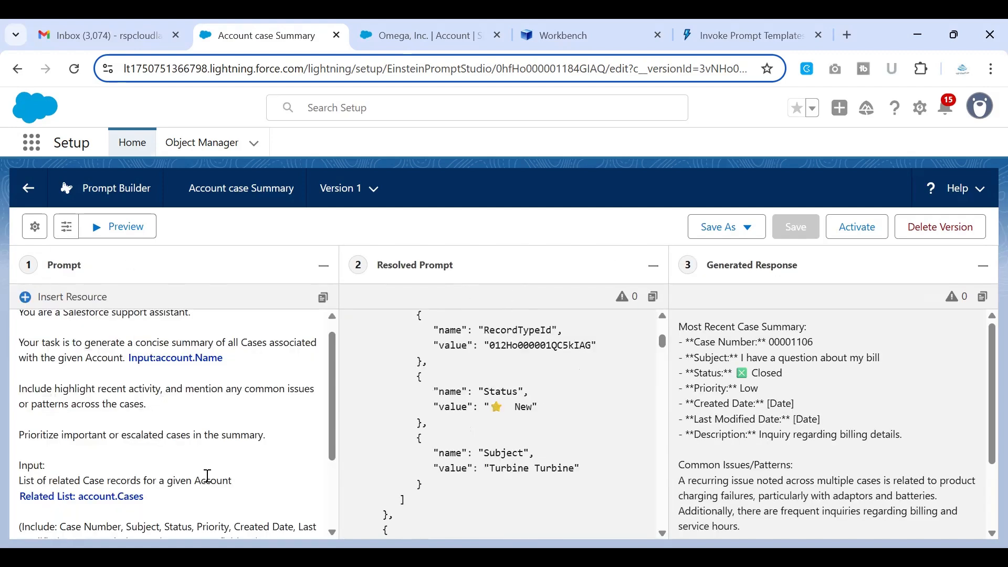
scroll(208, 476, "down", 2)
left_click_drag(141, 527, 18, 490)
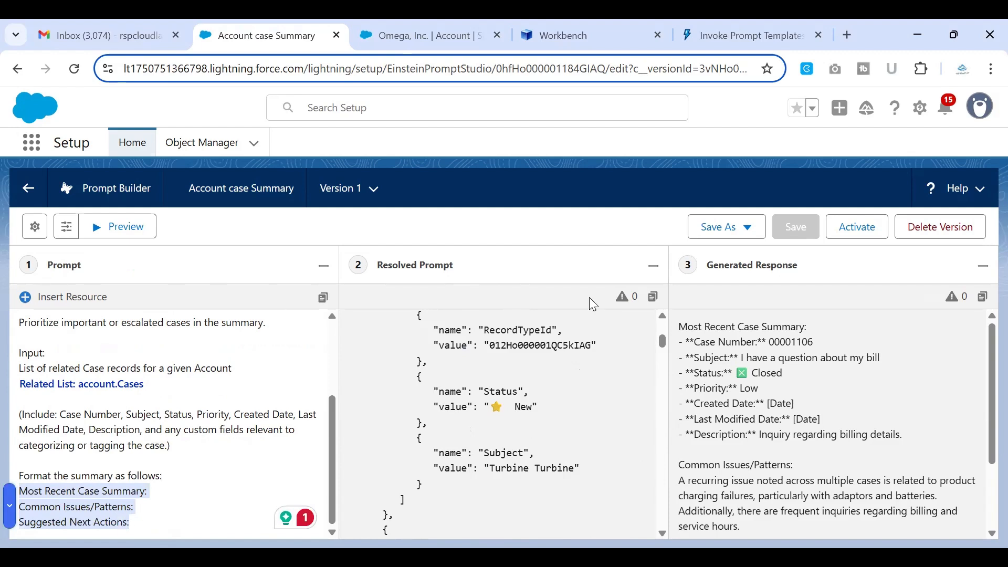
Step: Collapse the resolved prompt and examine the Most Recent Case Summary and Common Issues/Patterns sections of the generated response
left_click(653, 265)
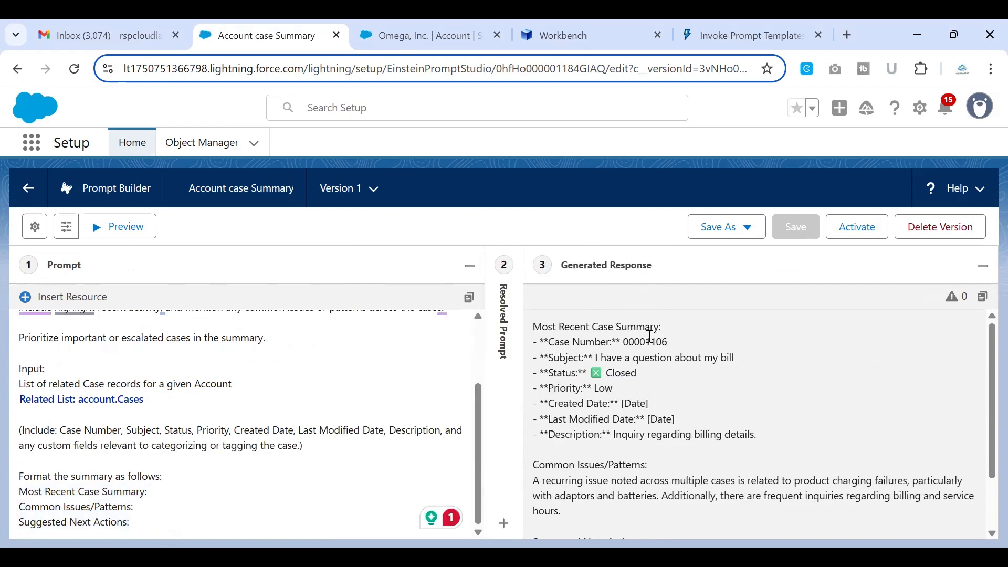
left_click_drag(536, 327, 627, 511)
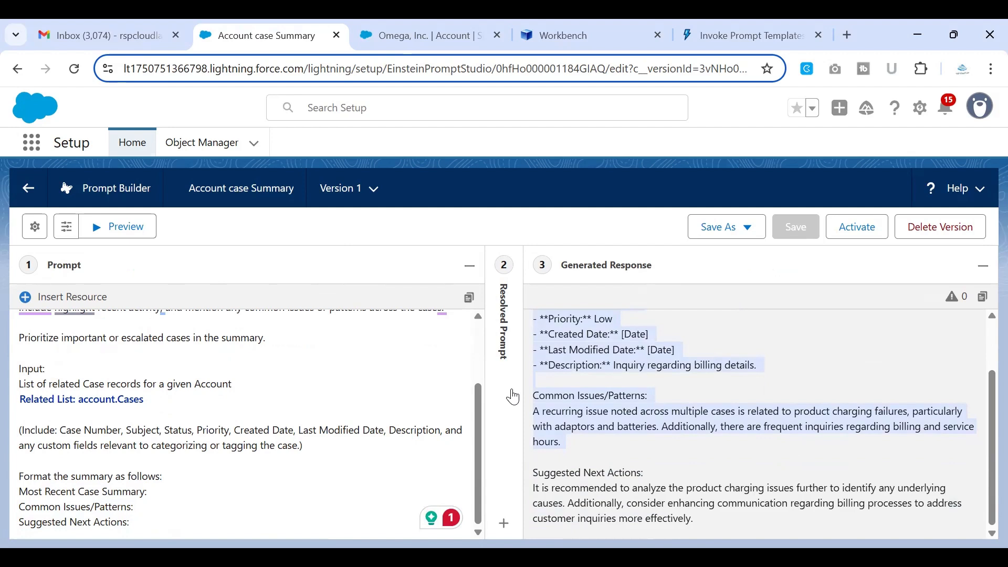
left_click(590, 381)
scroll(591, 382, "up", 2)
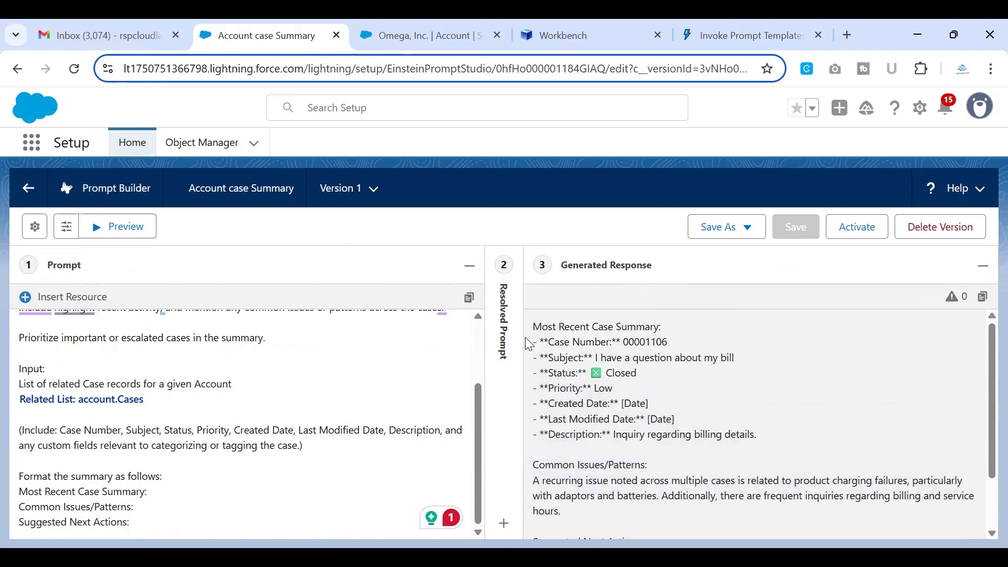
left_click_drag(538, 327, 676, 328)
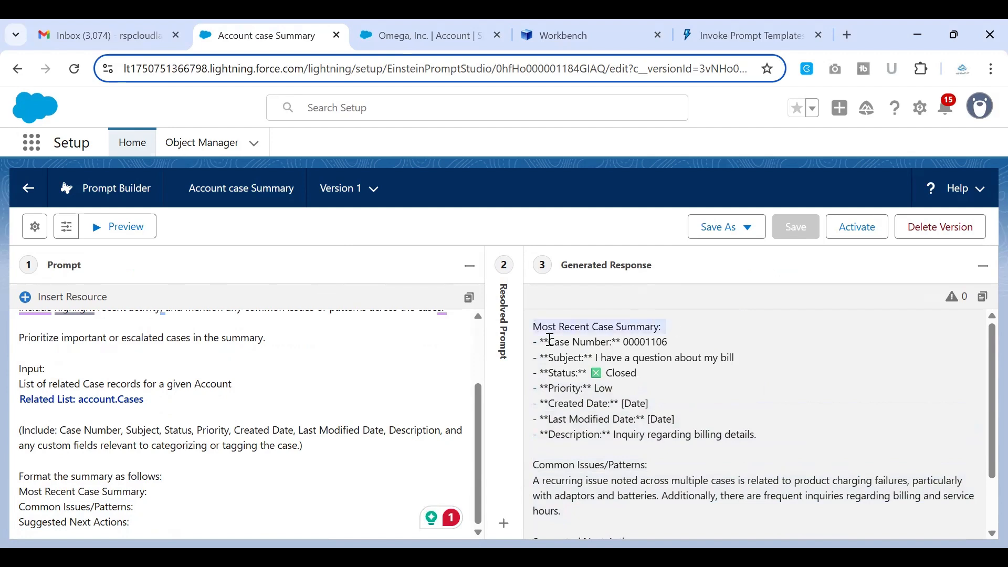
left_click(557, 356)
left_click_drag(534, 342, 718, 432)
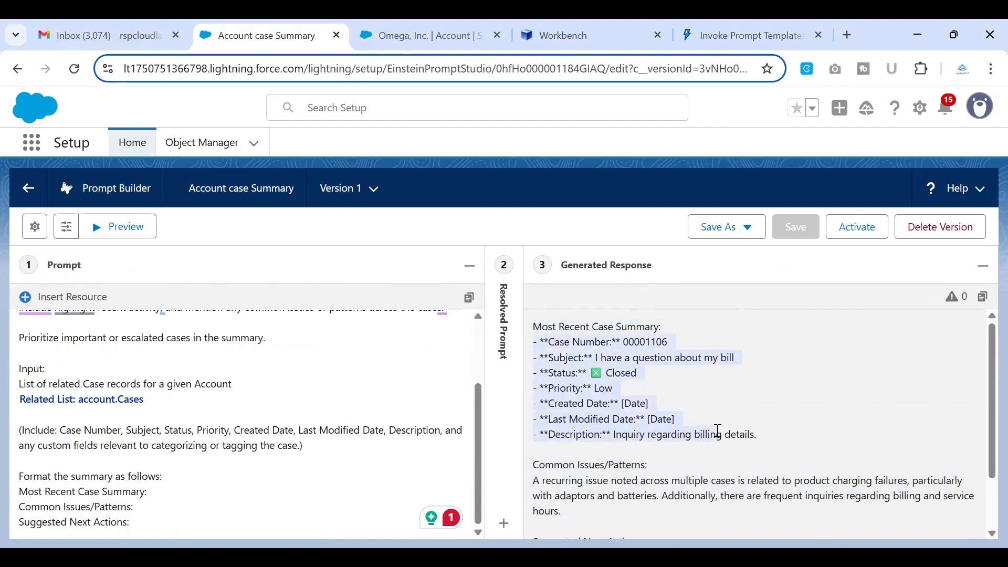
scroll(718, 430, "down", 1)
left_click_drag(539, 411, 571, 442)
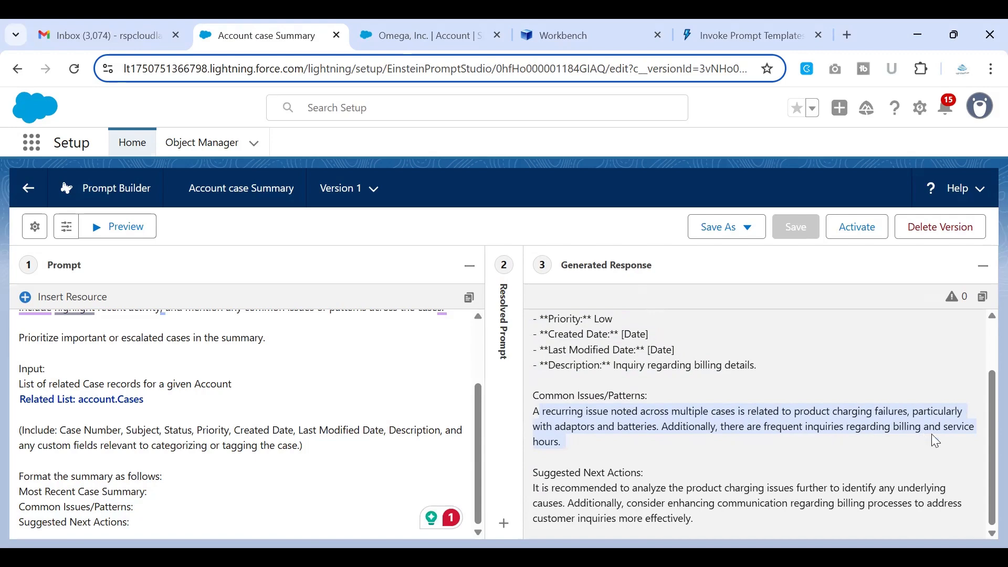
Step: Switch to the Omega, Inc. account, open its full related case list and examine the case subjects for recurring issues
left_click(385, 42)
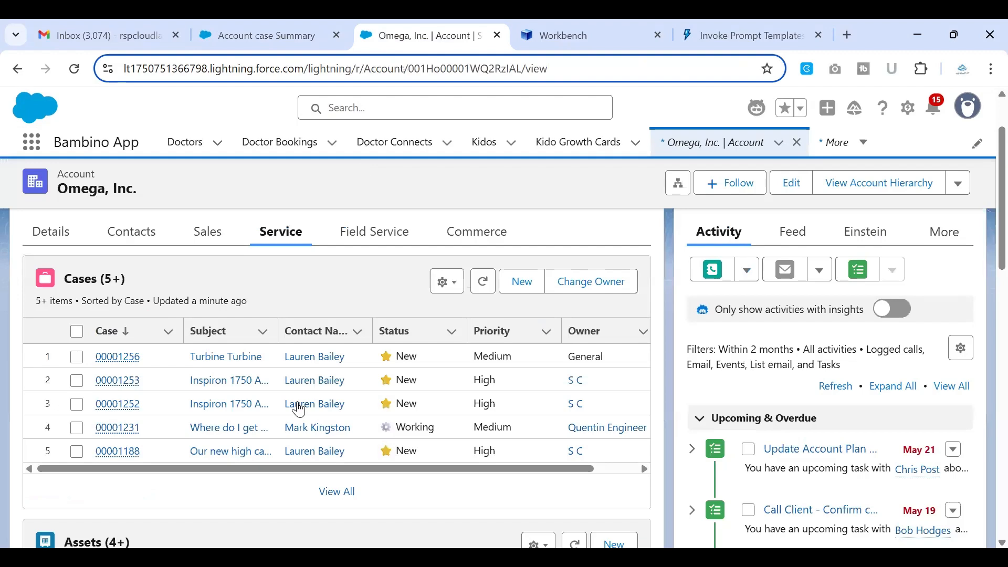
left_click(337, 491)
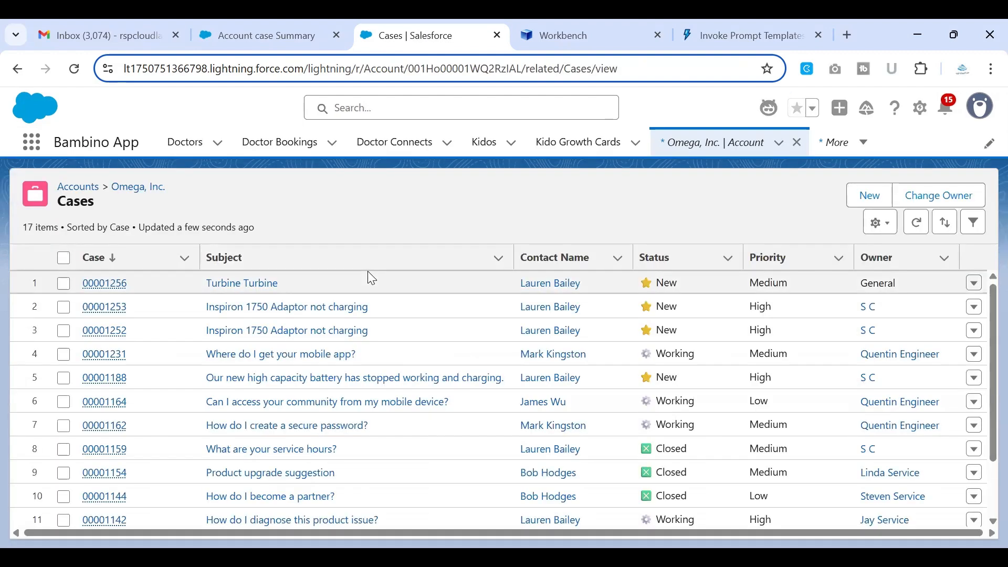
scroll(372, 278, "down", 1)
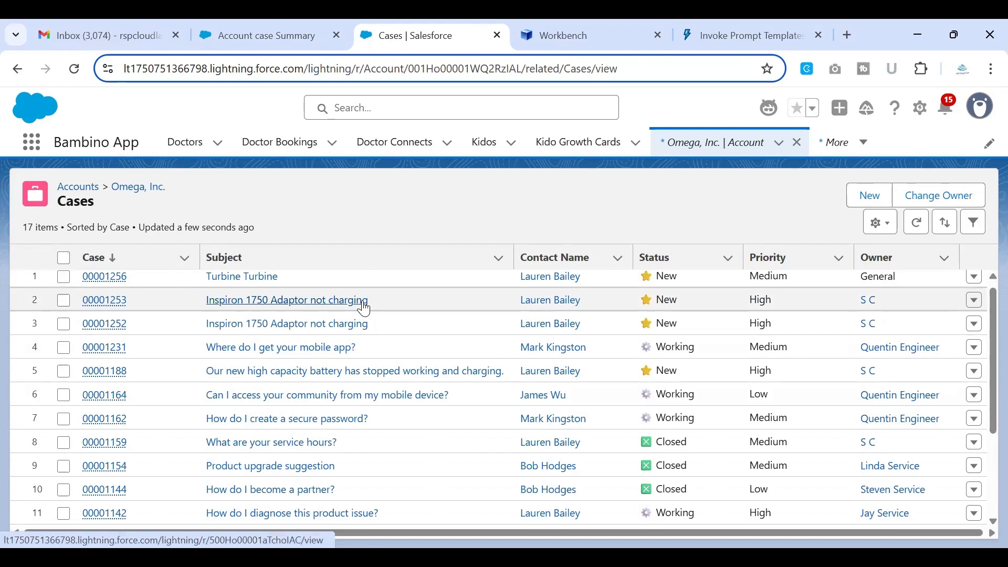
scroll(360, 316, "down", 1)
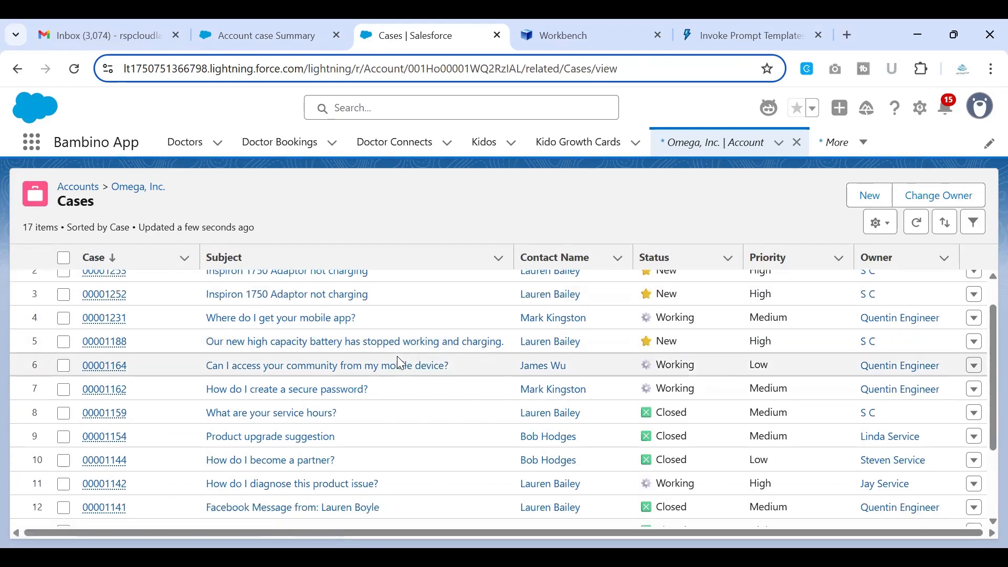
scroll(369, 447, "down", 2)
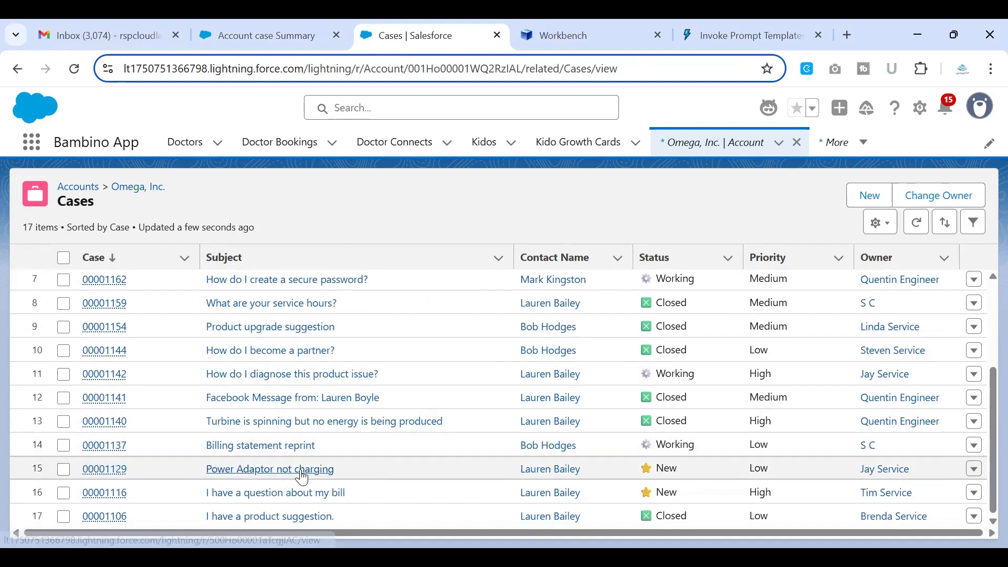
scroll(299, 395, "up", 3)
scroll(299, 391, "down", 3)
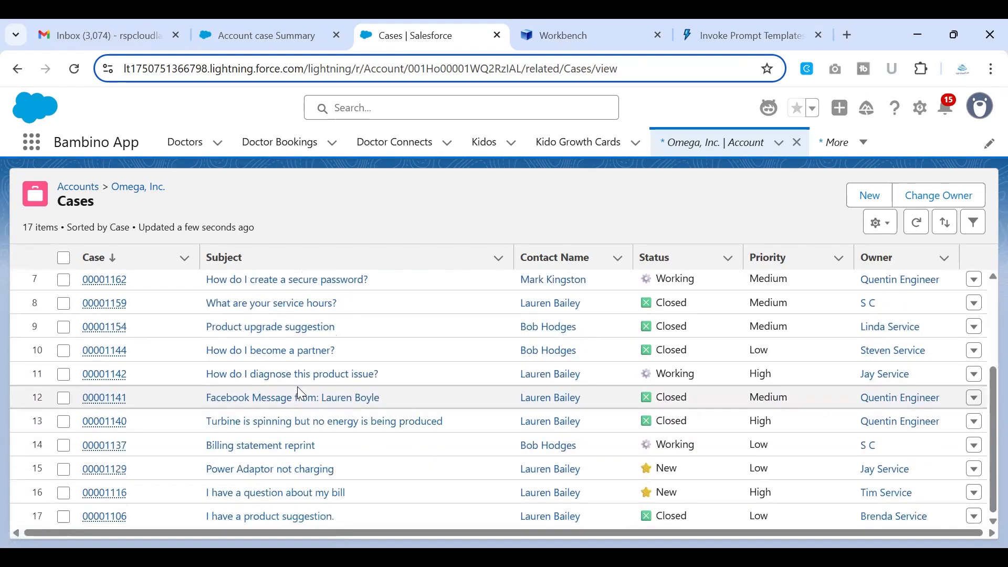
scroll(300, 391, "up", 3)
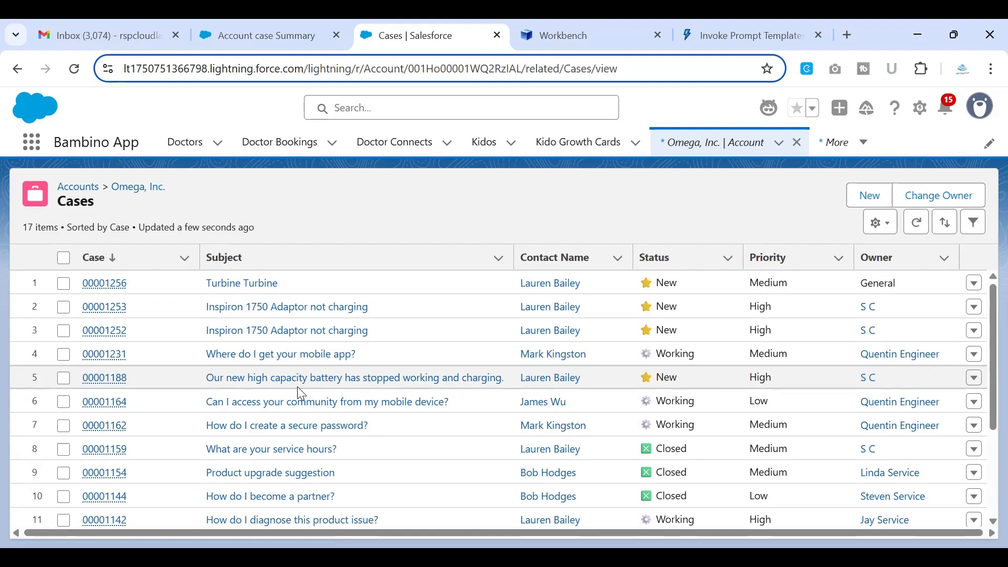
scroll(319, 429, "down", 2)
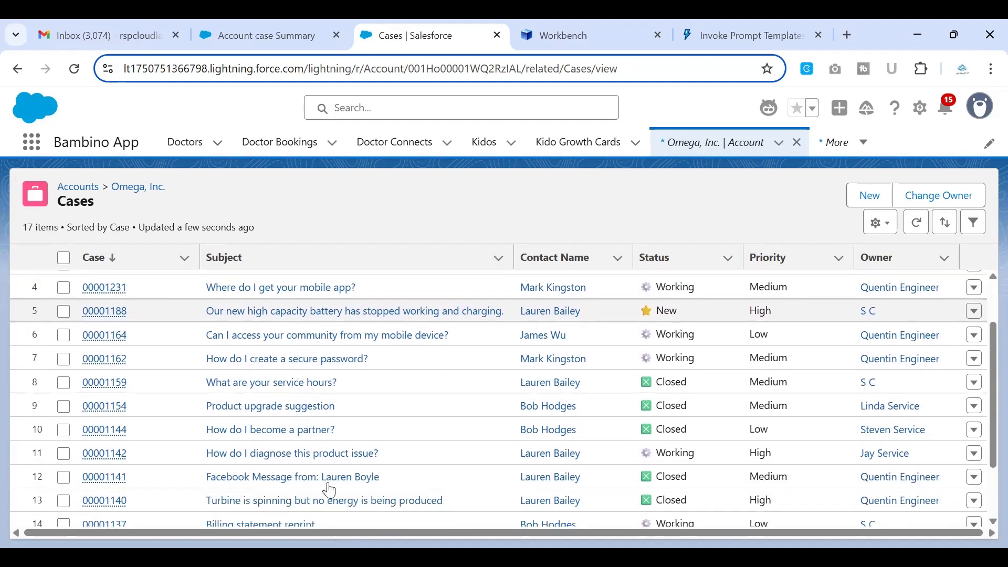
scroll(324, 479, "down", 2)
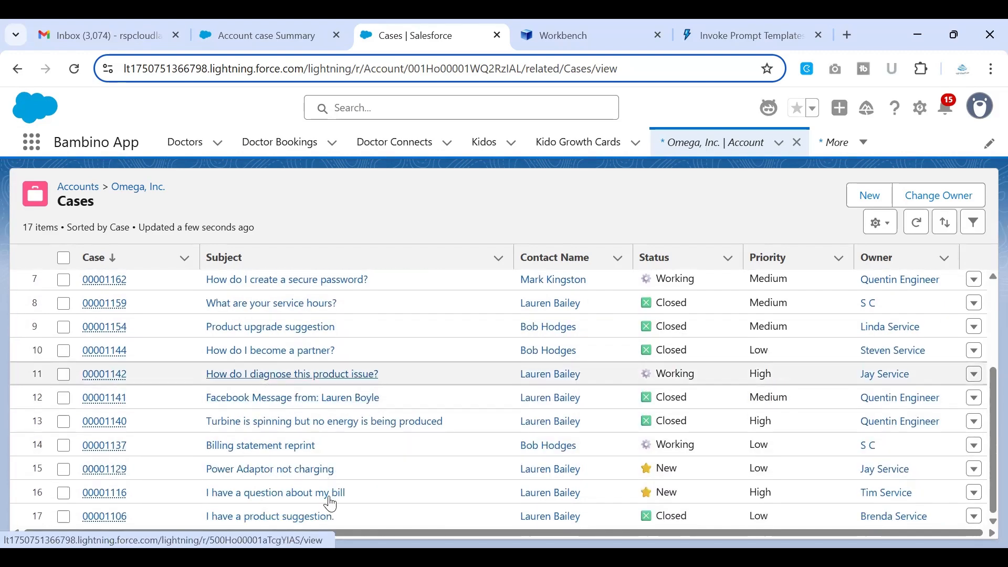
scroll(331, 462, "up", 2)
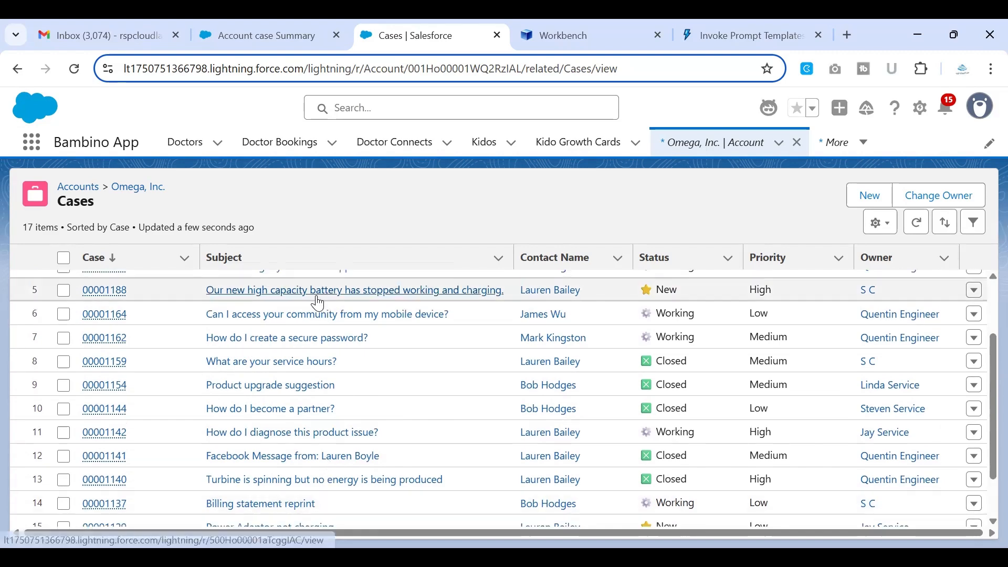
scroll(318, 303, "up", 1)
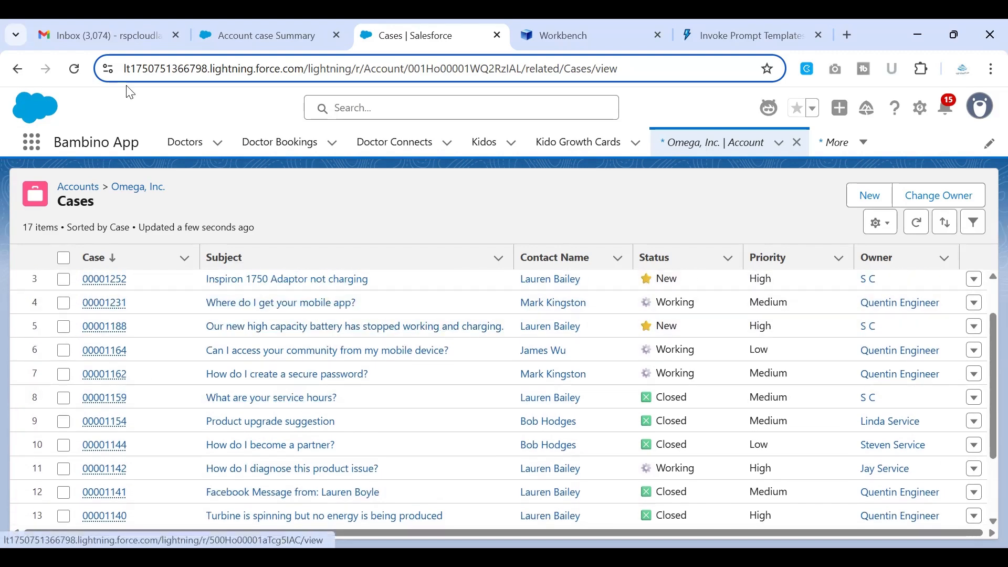
Step: Return to the Account case Summary prompt template and examine the Suggested Next Actions section of the generated response
left_click(269, 35)
left_click(599, 431)
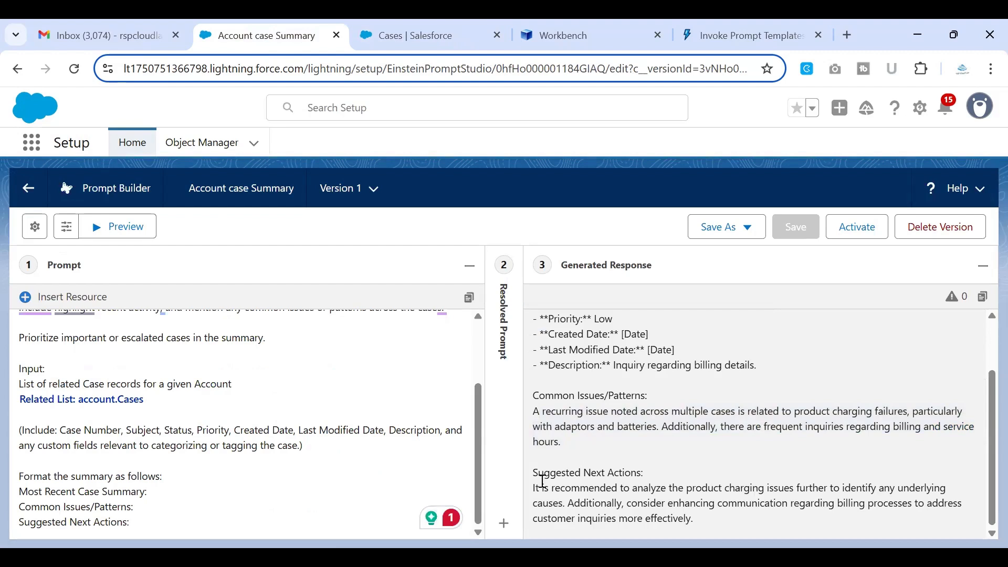
mouse_move(532, 489)
left_mouse_down()
mouse_move(701, 512)
mouse_move(744, 502)
mouse_move(537, 488)
mouse_move(535, 471)
left_mouse_up()
left_click(700, 513)
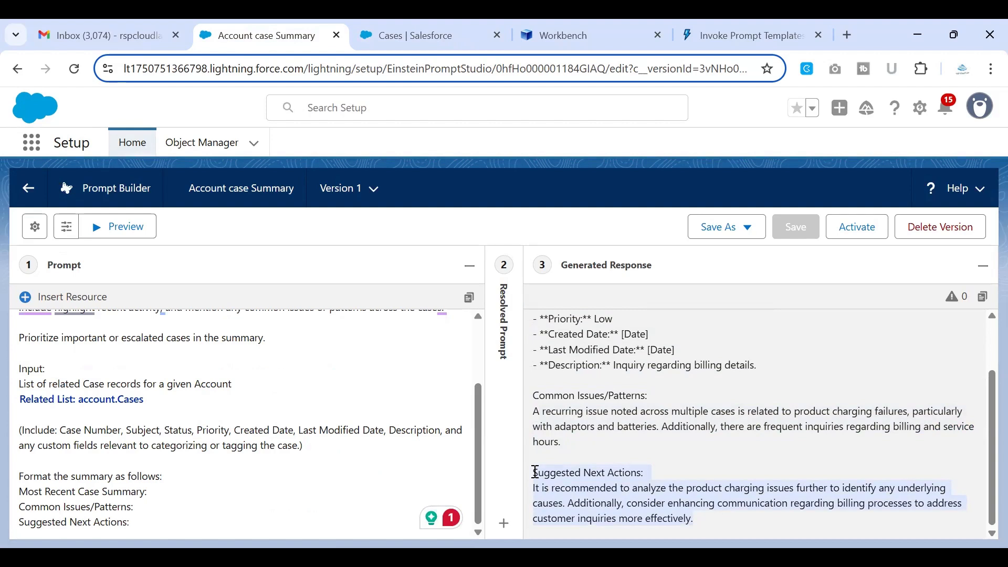
left_click(612, 458)
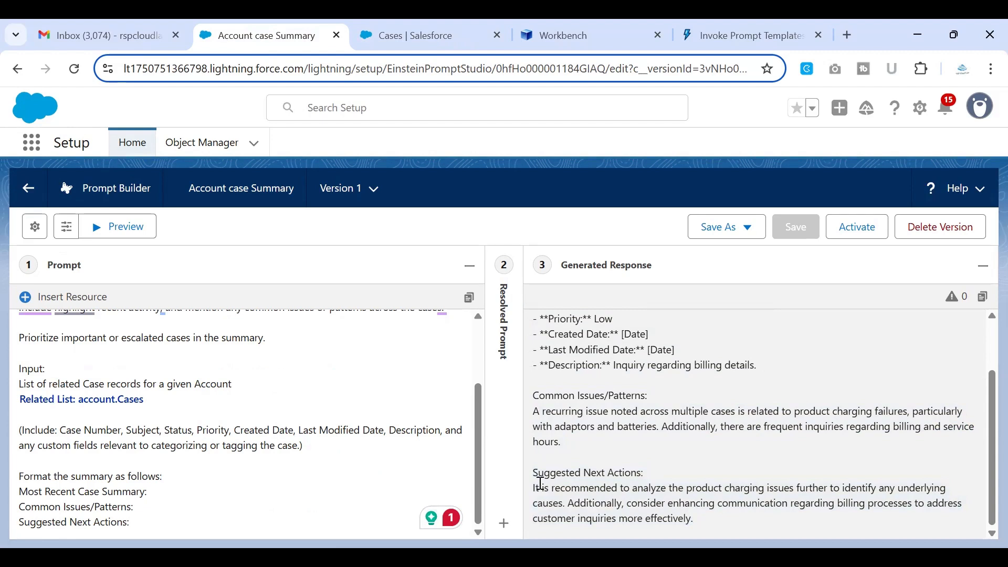
left_click_drag(535, 488, 935, 514)
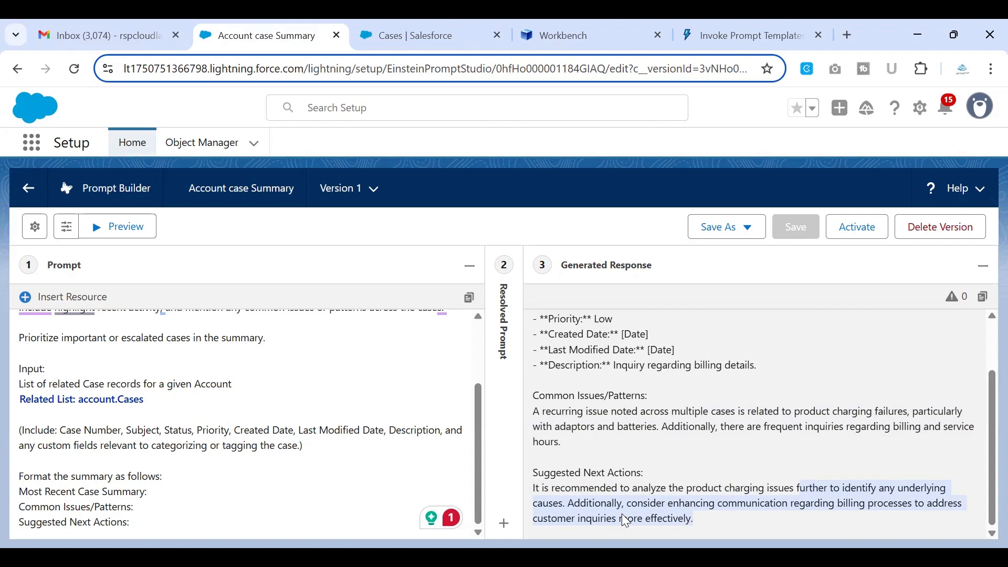
left_click_drag(696, 519, 536, 487)
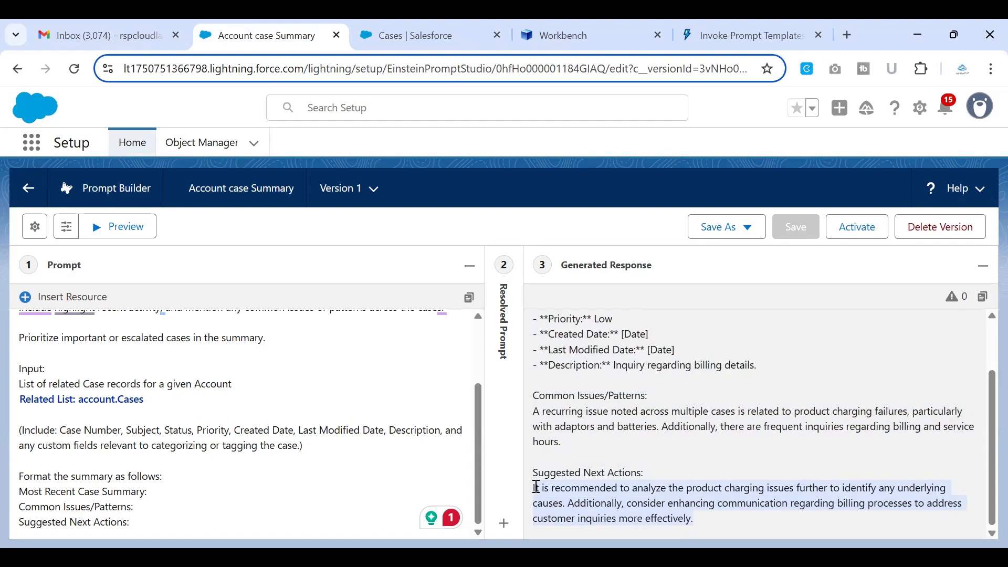
left_click(672, 512)
left_click_drag(689, 512, 698, 519)
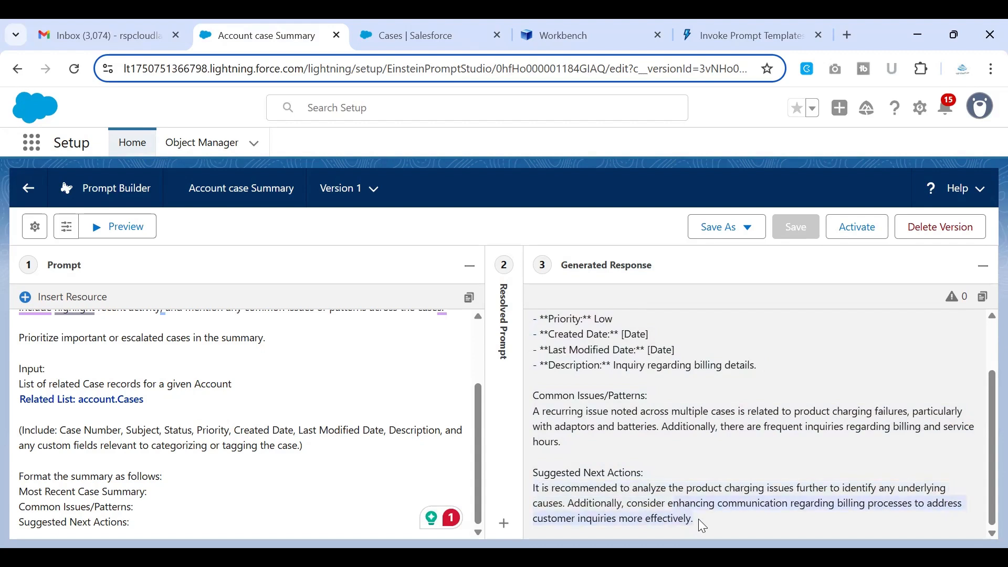
left_click(699, 520)
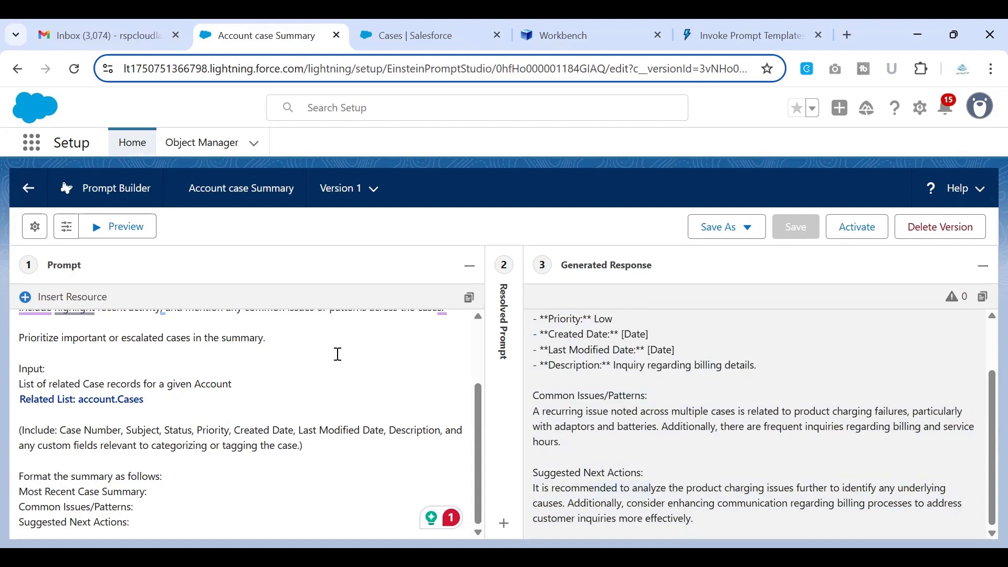
Step: Compare the whole generated response with the instructions in the prompt, from the case summary to the suggested actions
scroll(615, 425, "up", 1)
scroll(613, 421, "down", 1)
scroll(733, 489, "up", 1)
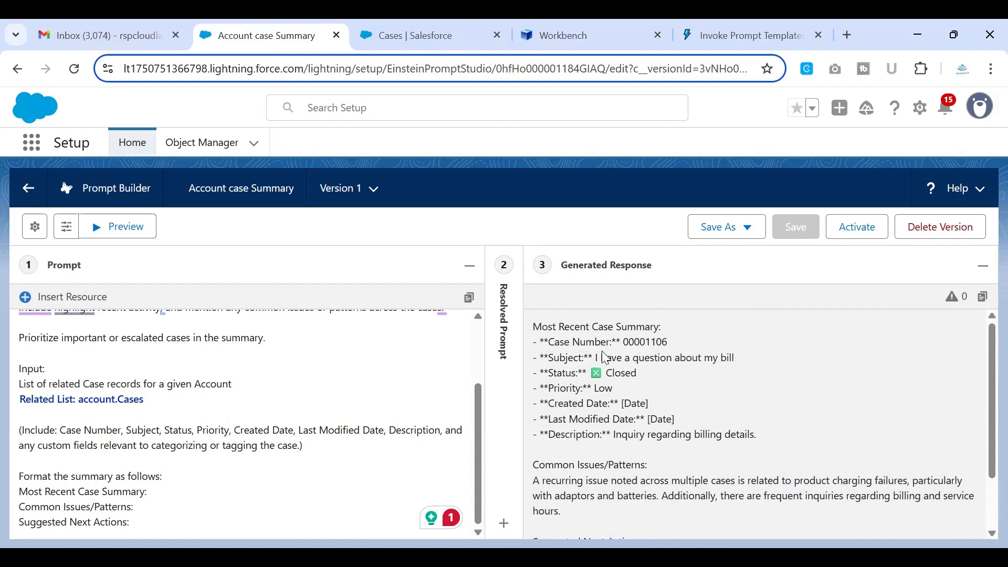
scroll(547, 397, "down", 1)
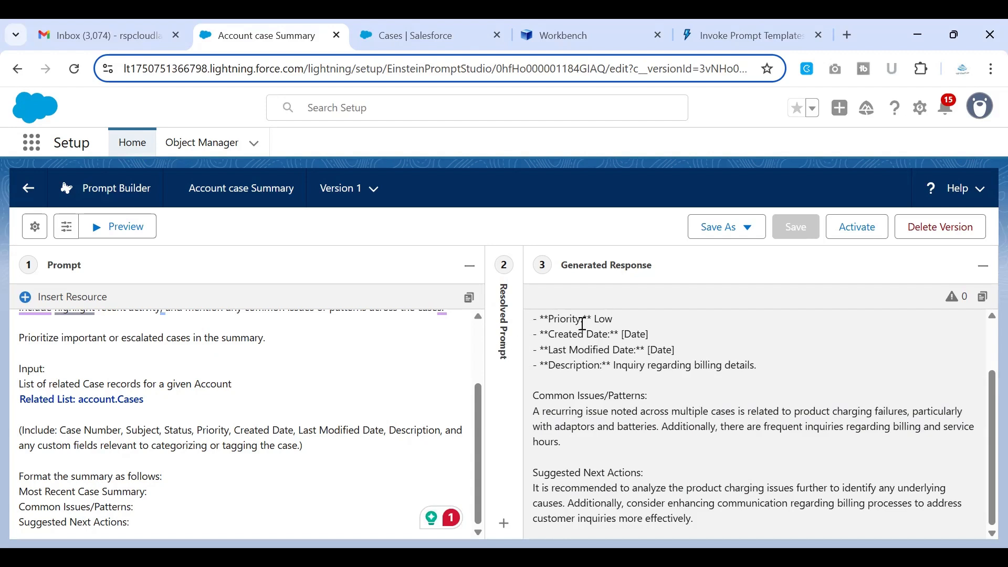
scroll(590, 393, "up", 2)
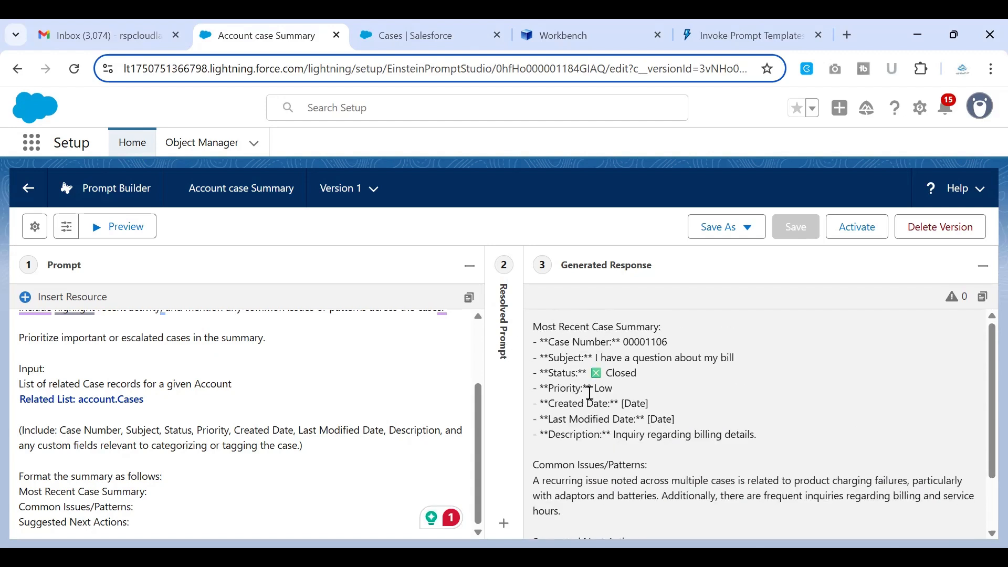
scroll(591, 393, "down", 2)
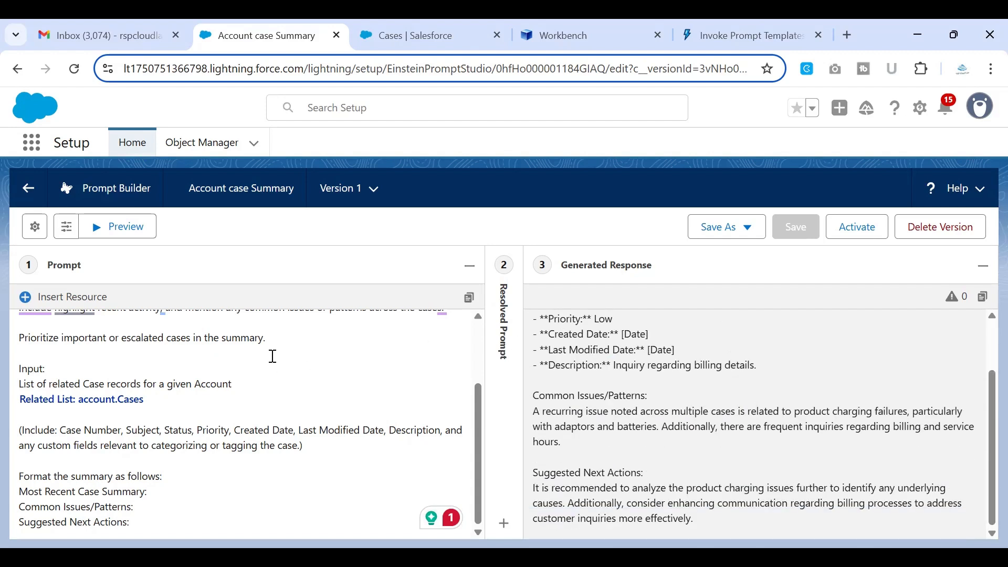
scroll(273, 356, "up", 3)
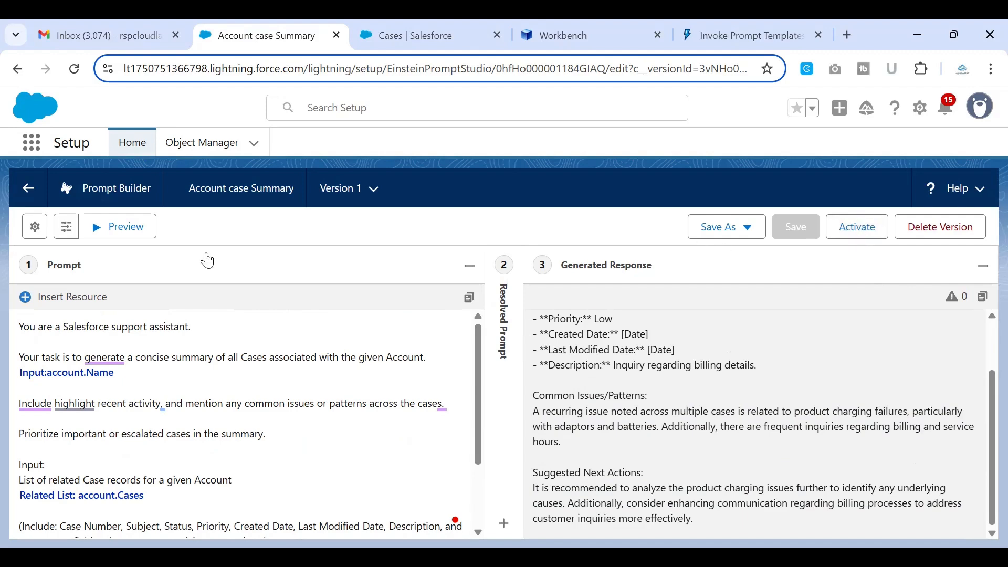
Step: Examine the template's preview settings and its options for saving a version, leaving everything unsaved, and close the preview settings
left_click(67, 233)
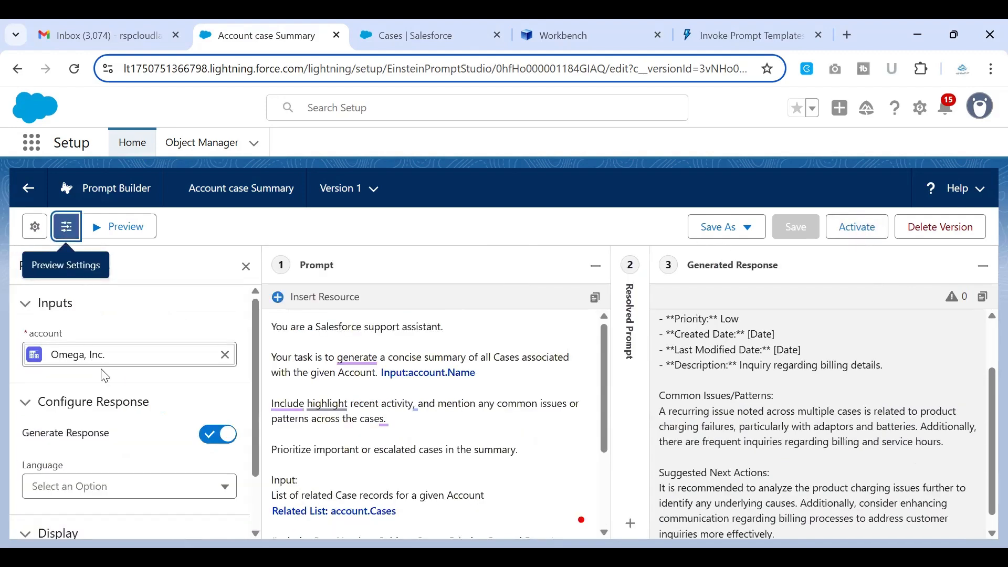
scroll(103, 376, "down", 1)
scroll(104, 372, "up", 2)
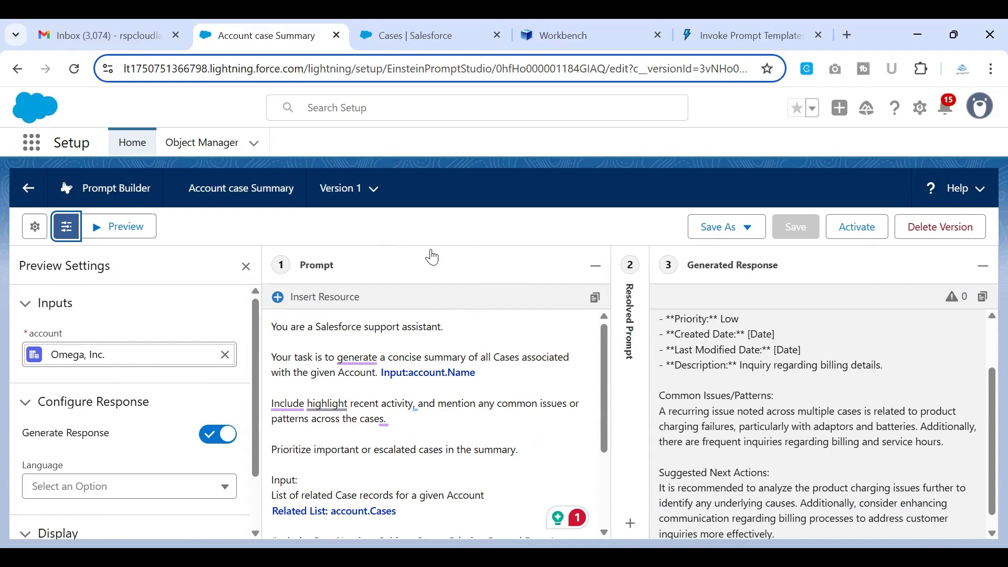
left_click(716, 235)
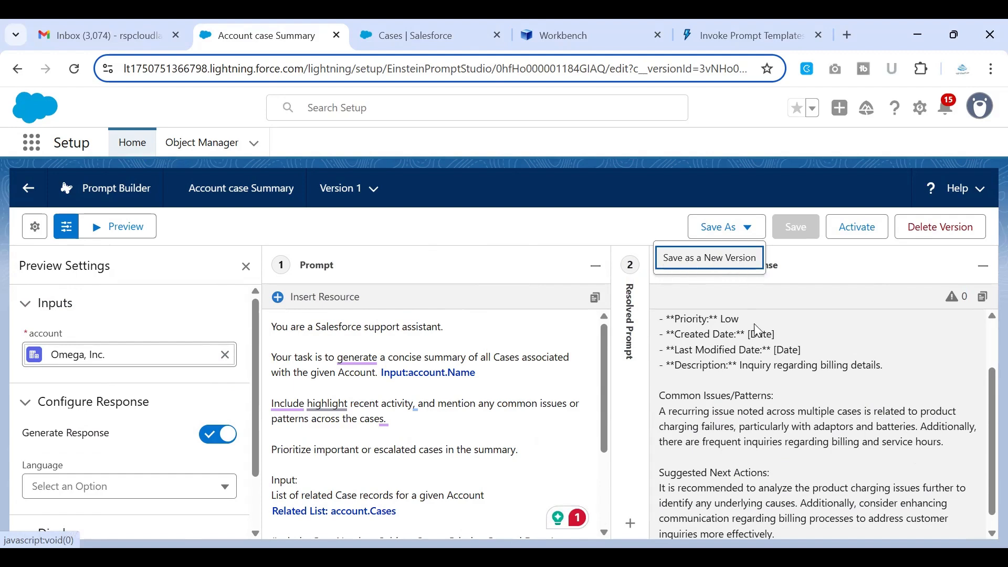
left_click(828, 274)
left_click(246, 267)
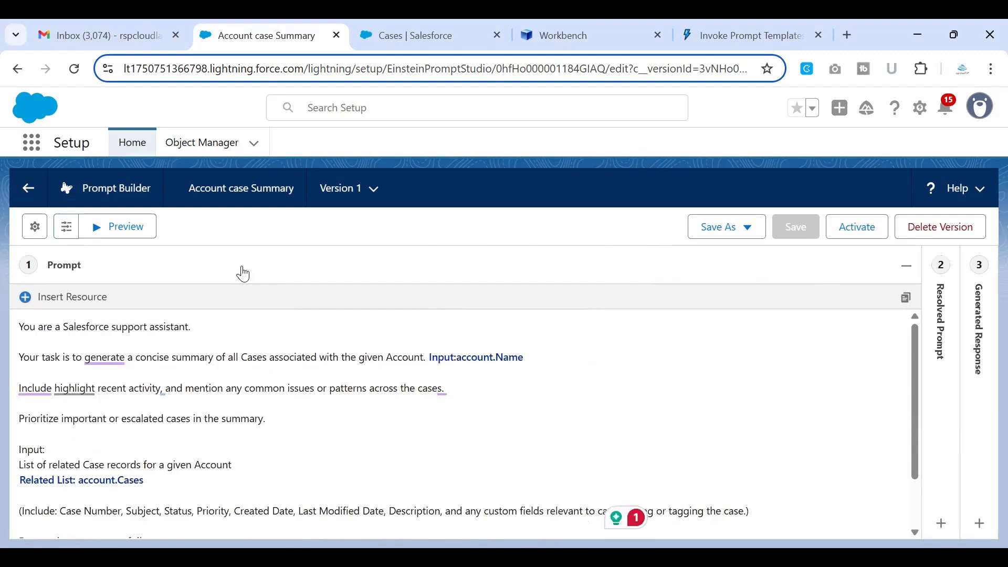
Step: Review the prompt's Cases related list resource against the Omega, Inc. case list, and reopen the generated response at its Most Recent Case Summary
left_click(31, 481)
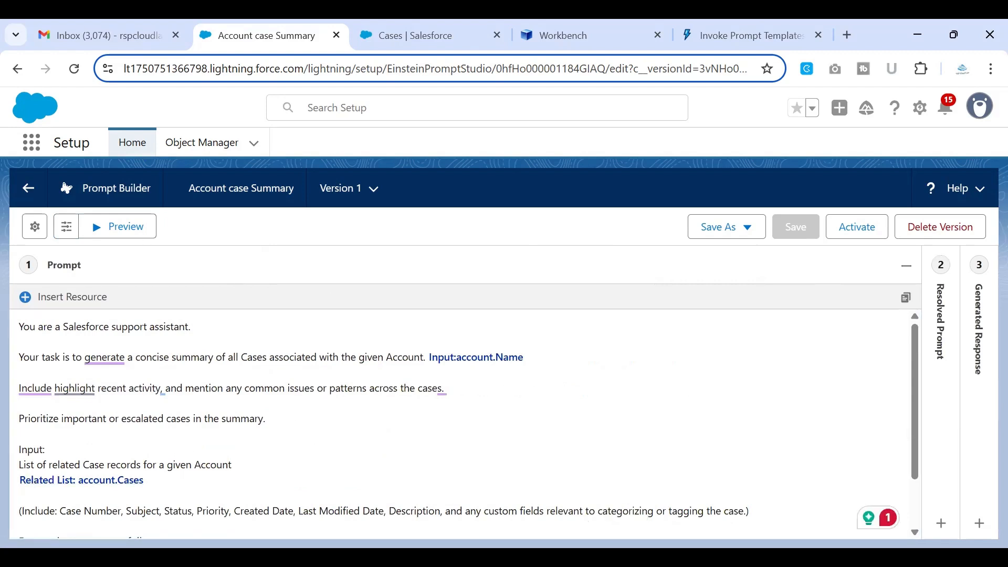
left_click(405, 41)
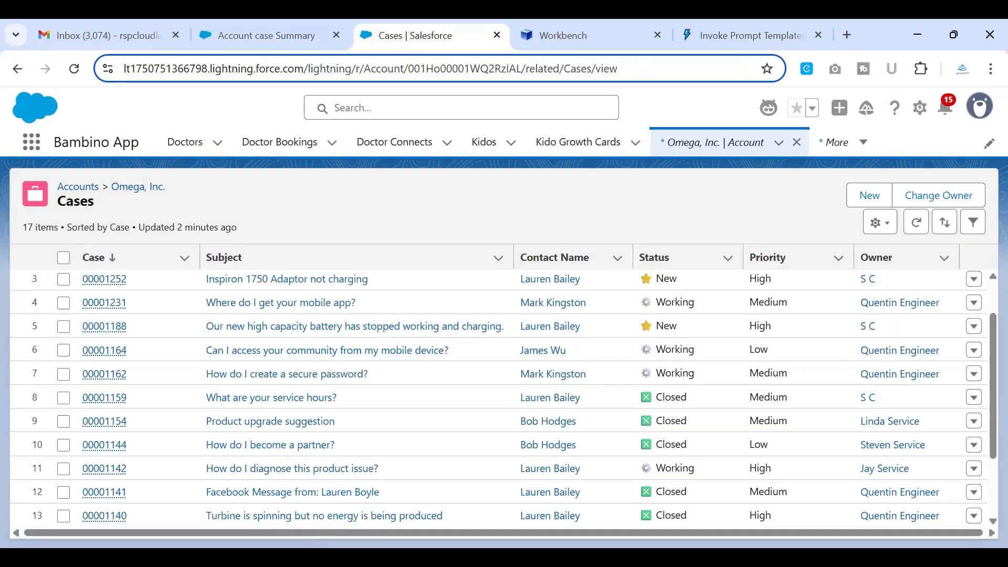
left_click(249, 35)
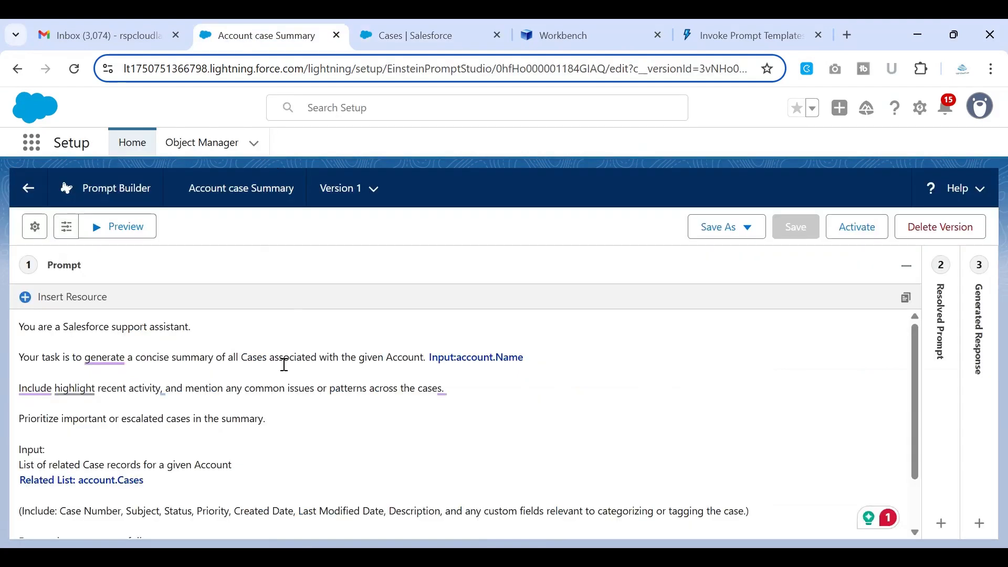
left_click(164, 479)
left_click(979, 320)
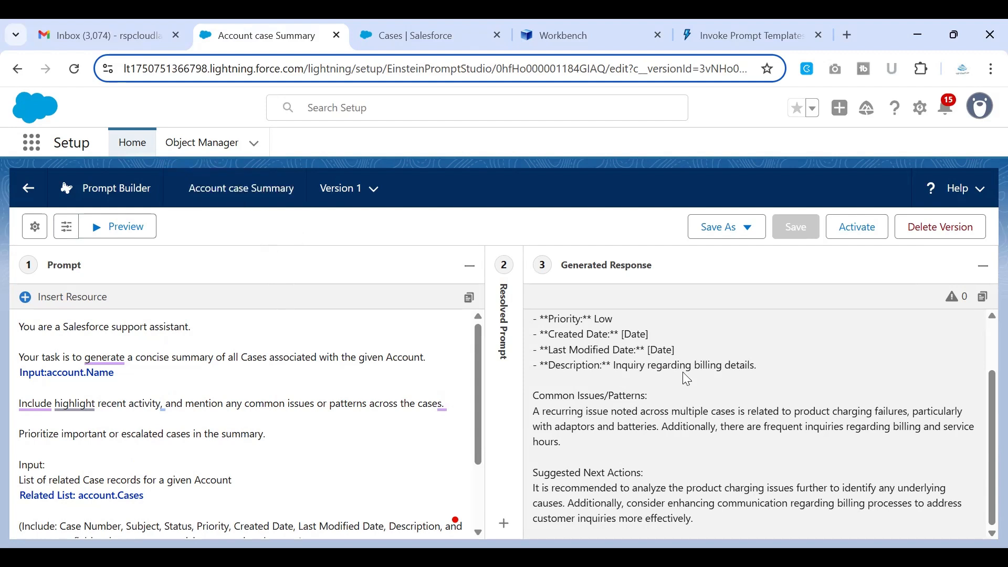
scroll(686, 378, "up", 2)
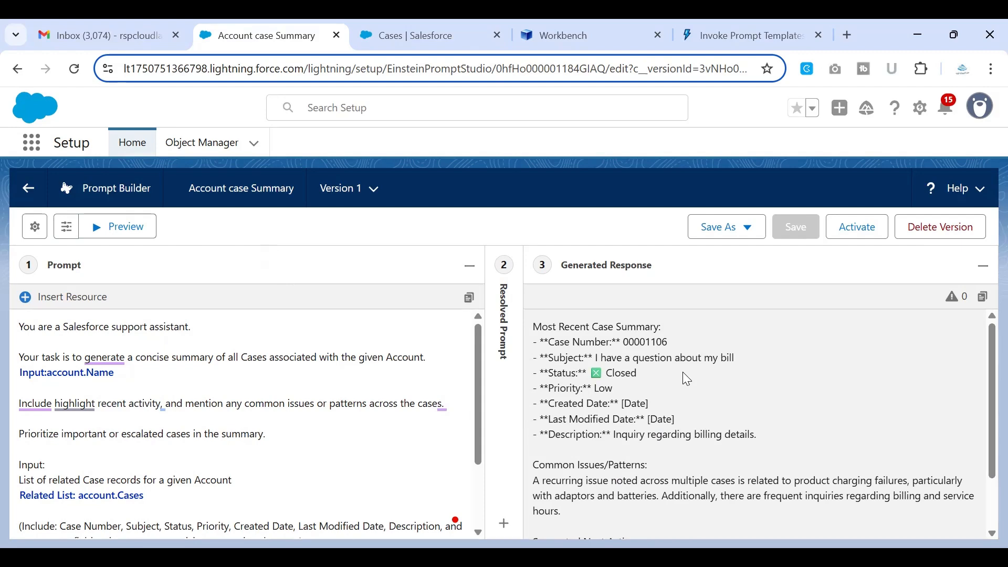